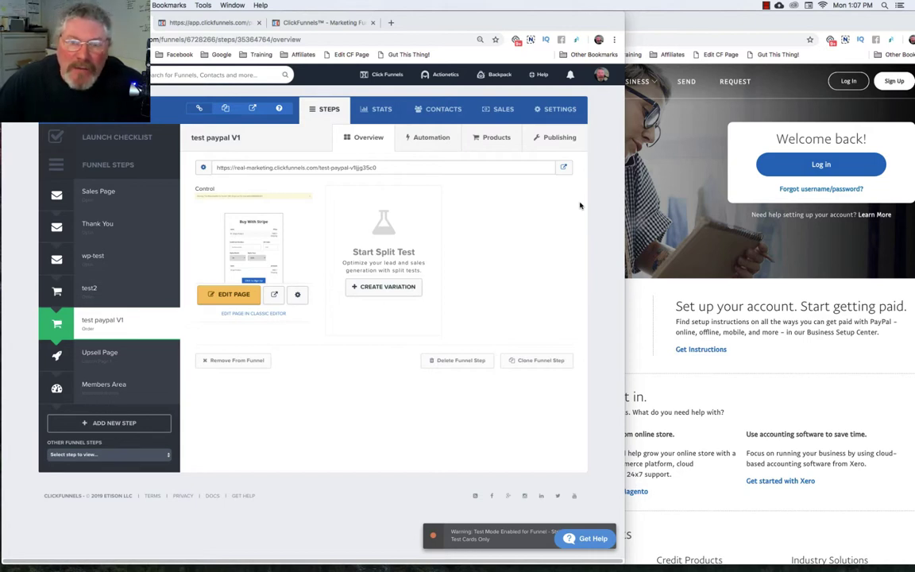
# On the Products tab, review Stripe Product's billing integration, keep Stripe, and close the editor without saving
pyautogui.click(497, 139)
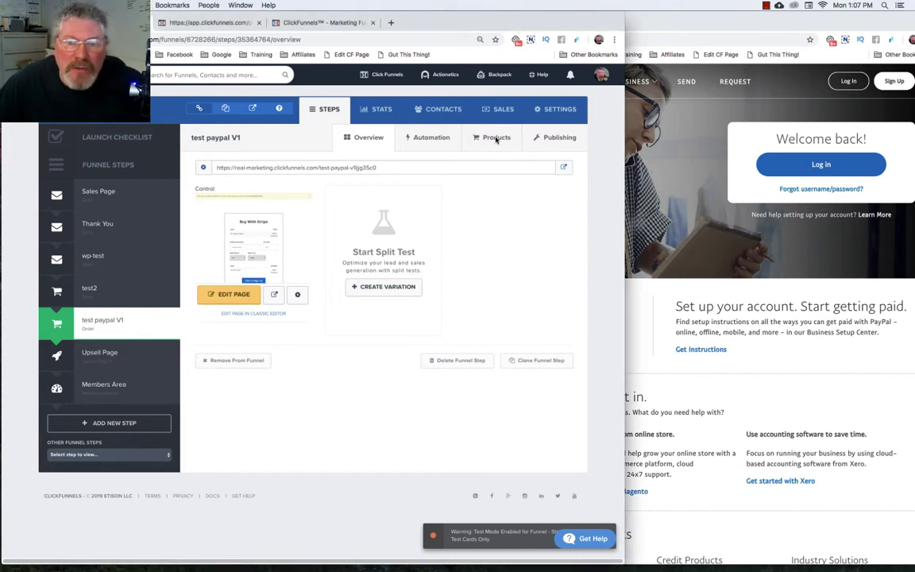
pyautogui.click(497, 139)
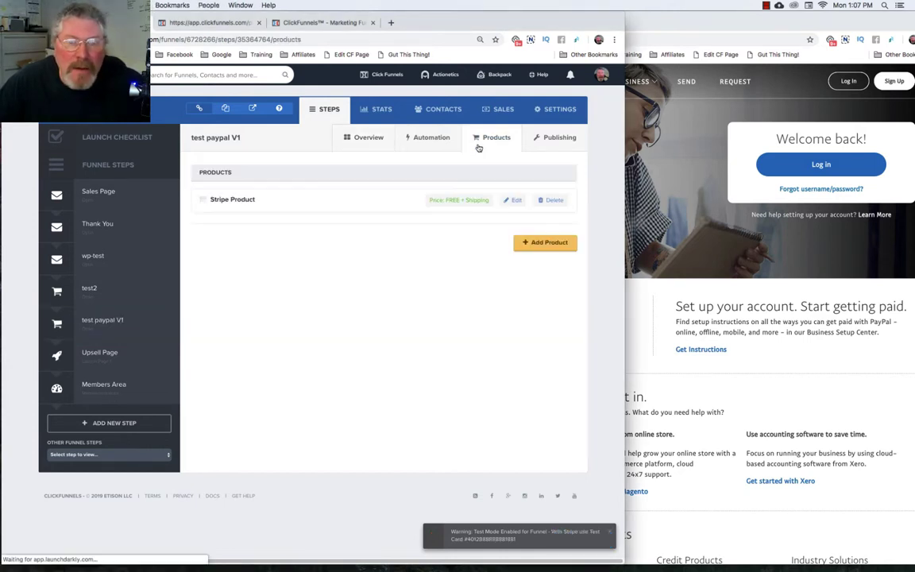
pyautogui.click(514, 200)
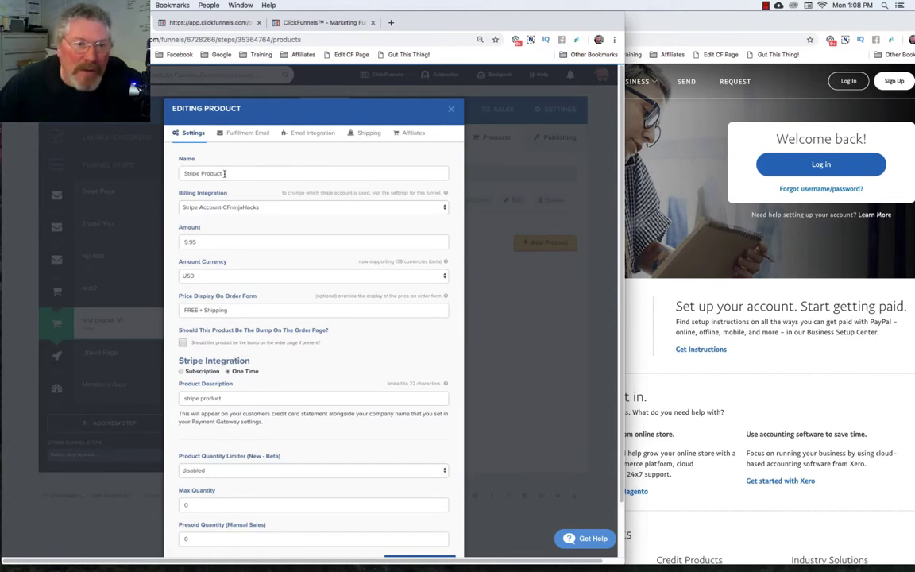
pyautogui.click(229, 206)
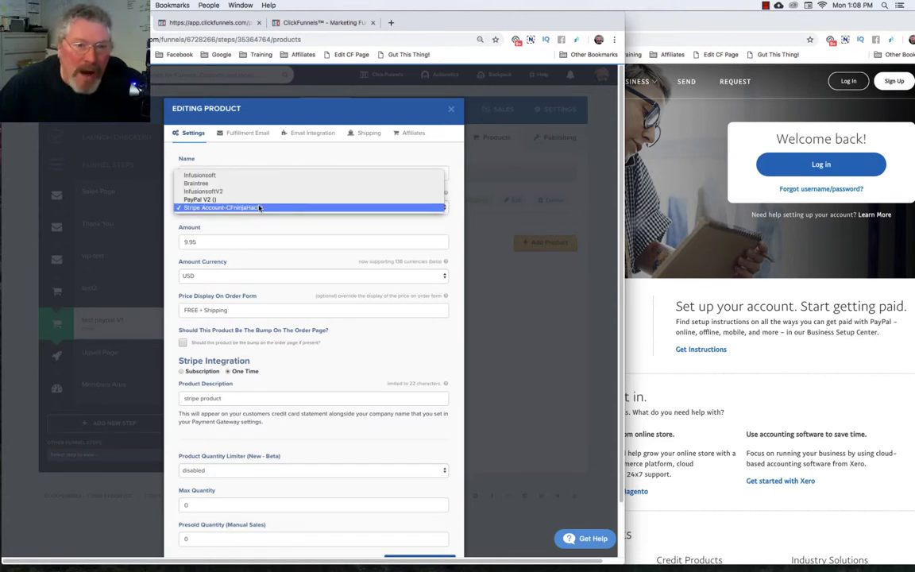
pyautogui.click(204, 208)
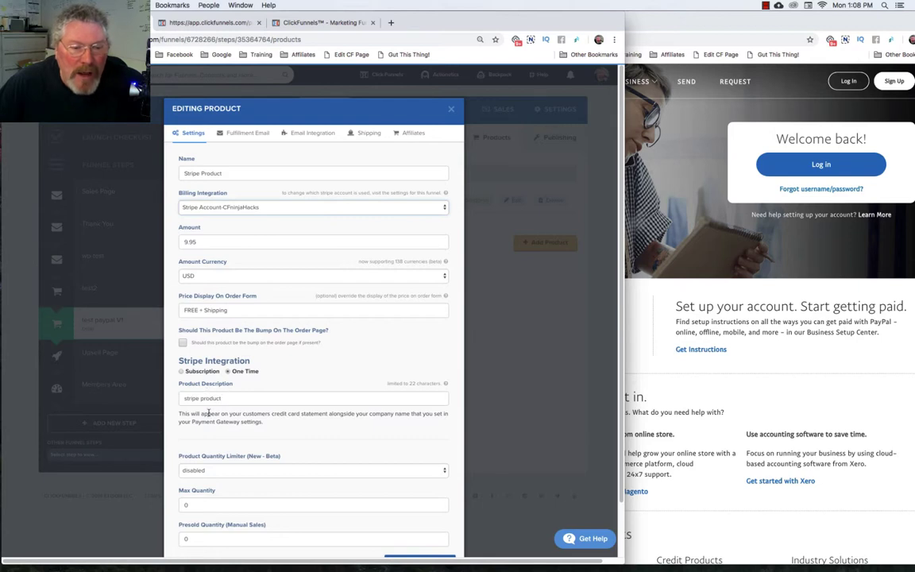
pyautogui.click(451, 110)
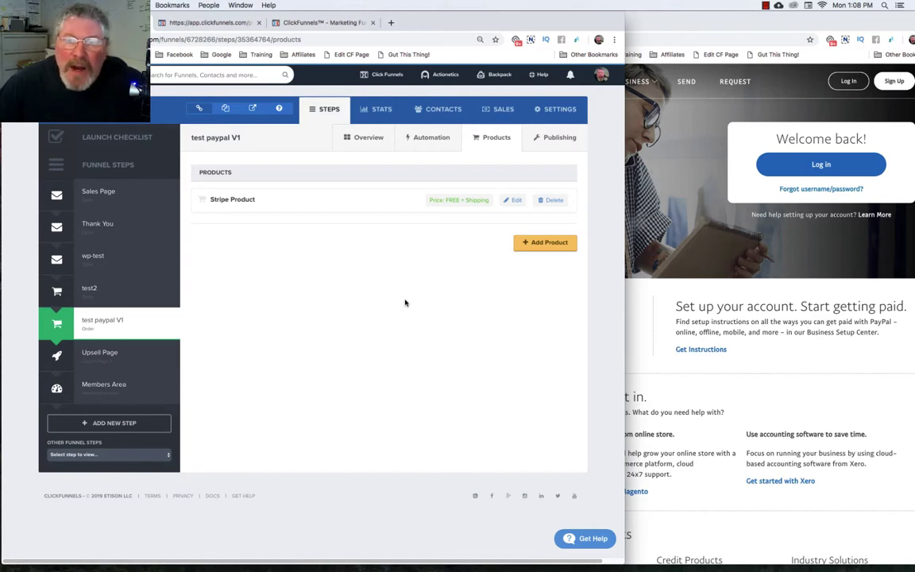
# Open the funnel's SETTINGS and scroll past the Stripe and webhook options to 3rd Party Membership Access
pyautogui.click(554, 111)
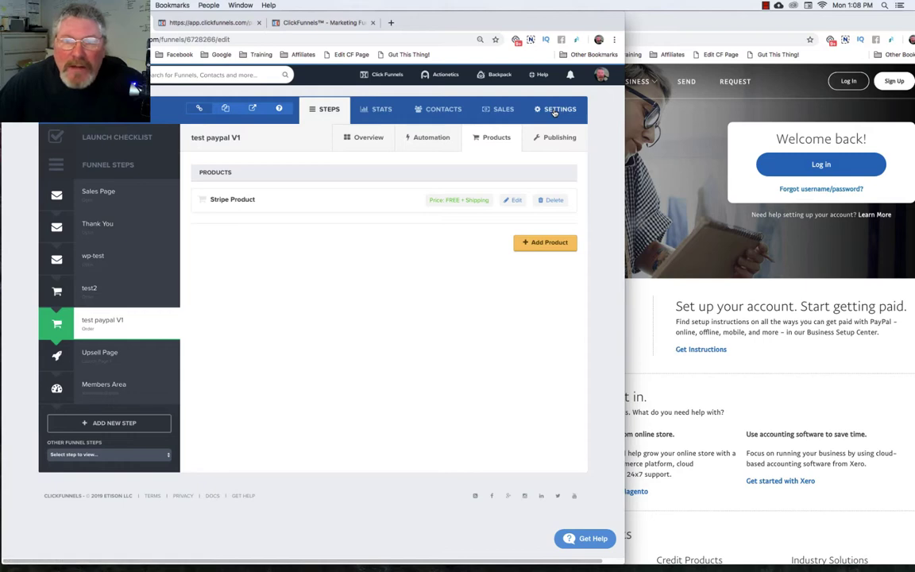
pyautogui.scroll(-10, 467, 186)
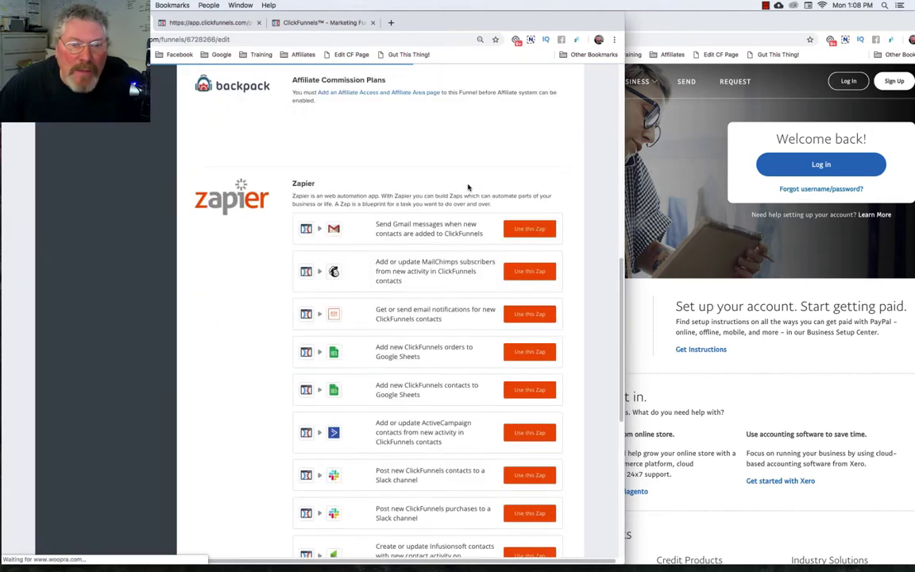
pyautogui.scroll(10, 467, 188)
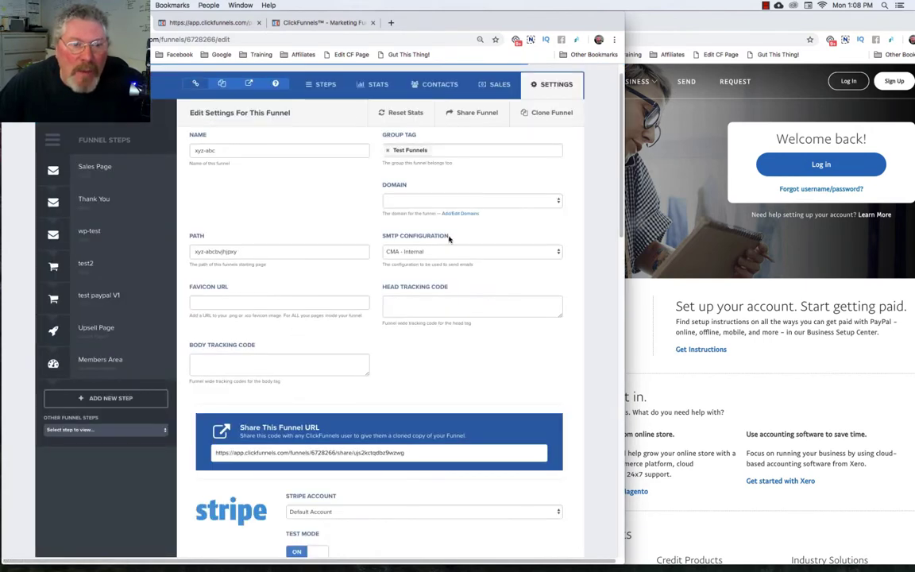
pyautogui.scroll(-3, 449, 241)
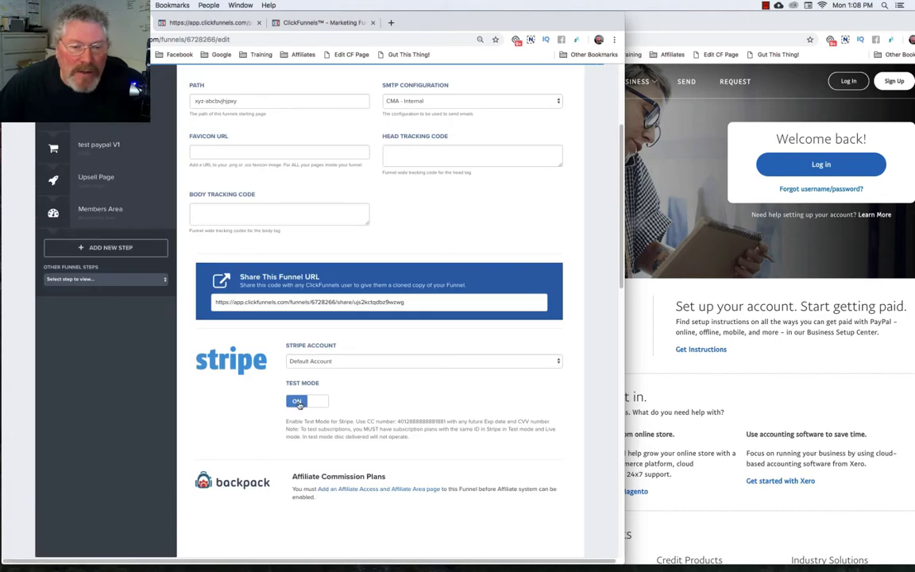
pyautogui.scroll(-3, 388, 384)
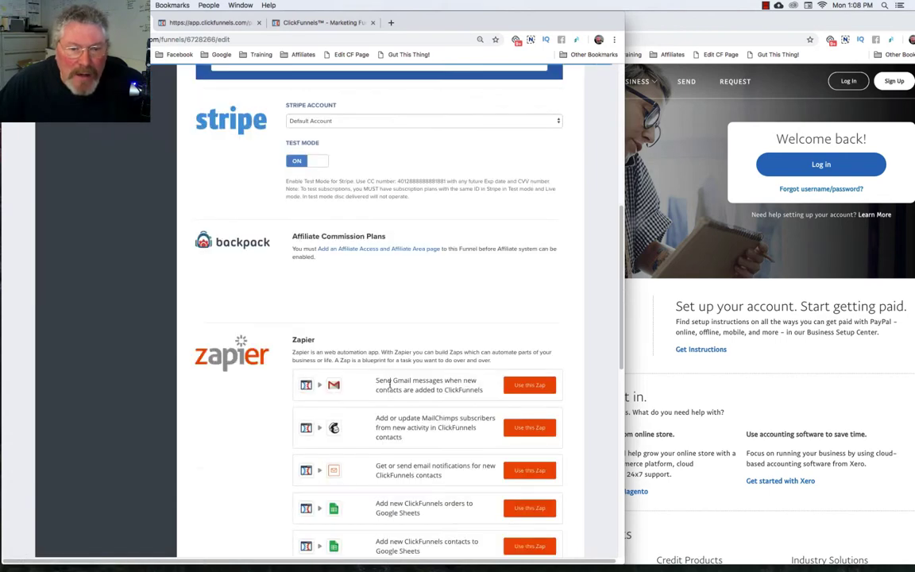
pyautogui.scroll(-5, 389, 383)
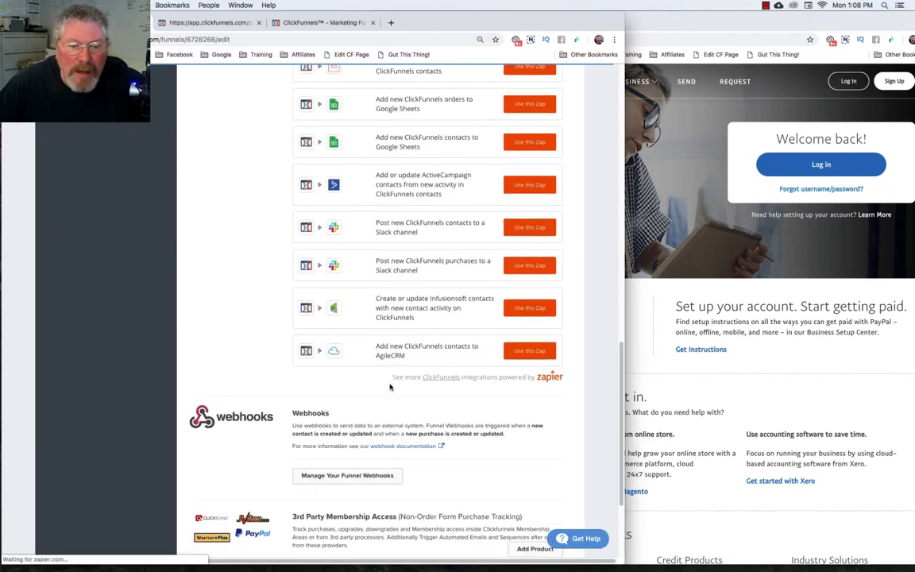
pyautogui.scroll(-2, 389, 384)
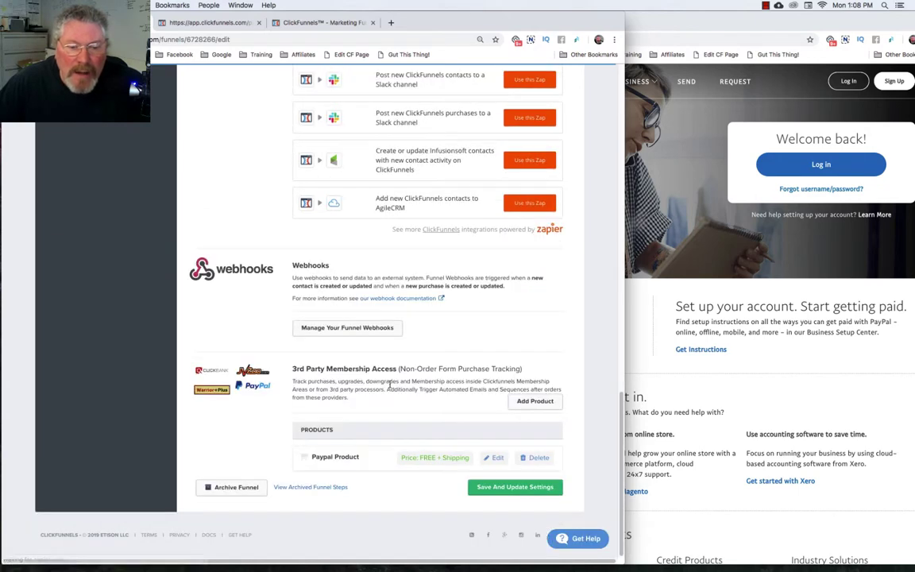
pyautogui.click(535, 402)
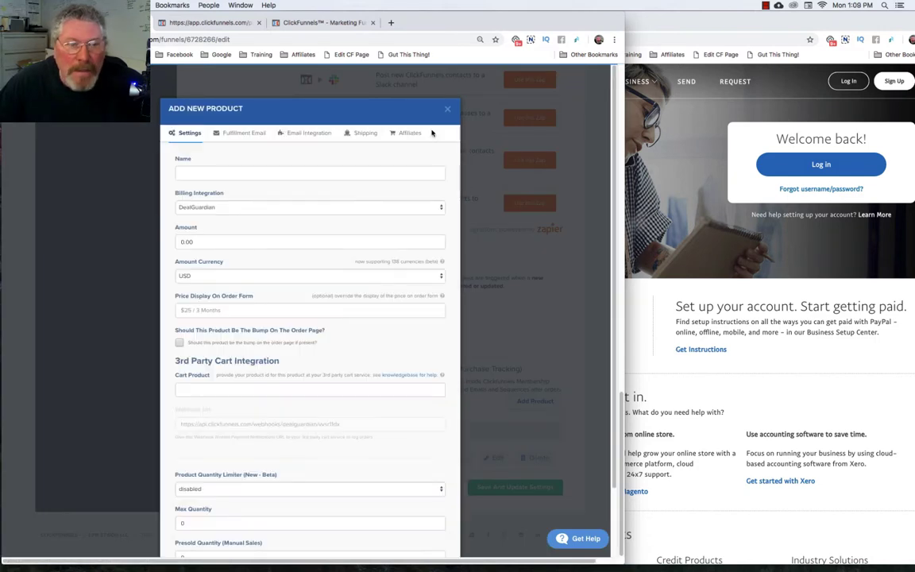
pyautogui.click(267, 173)
pyautogui.click(211, 228)
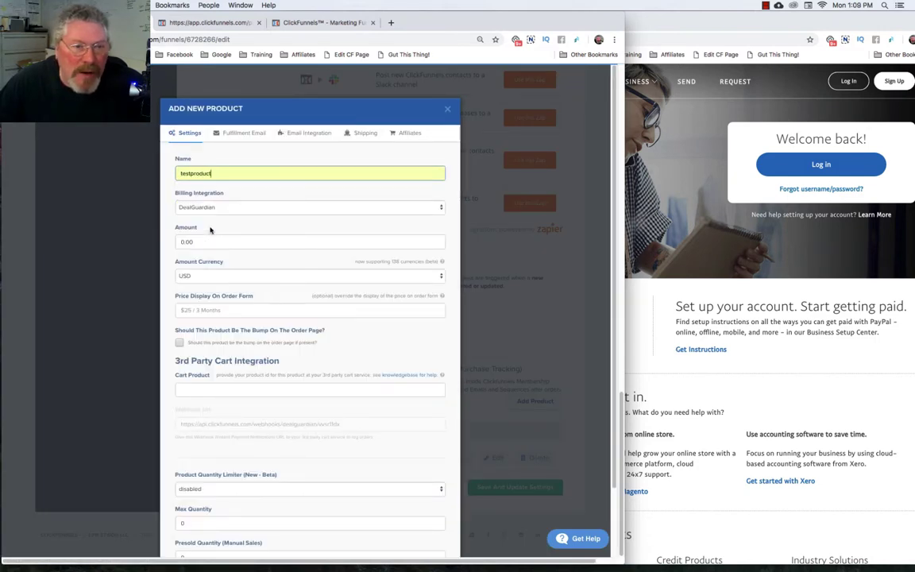
pyautogui.click(241, 208)
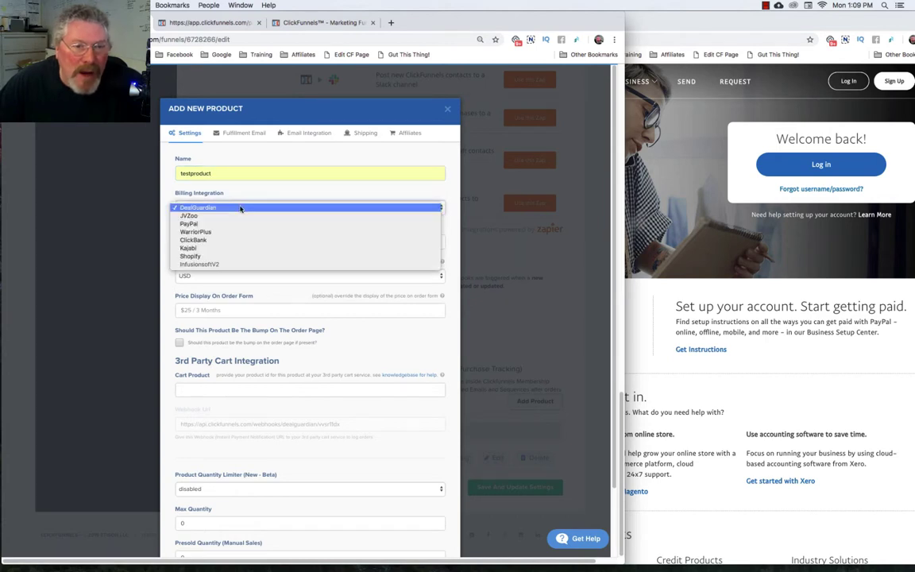
pyautogui.click(236, 228)
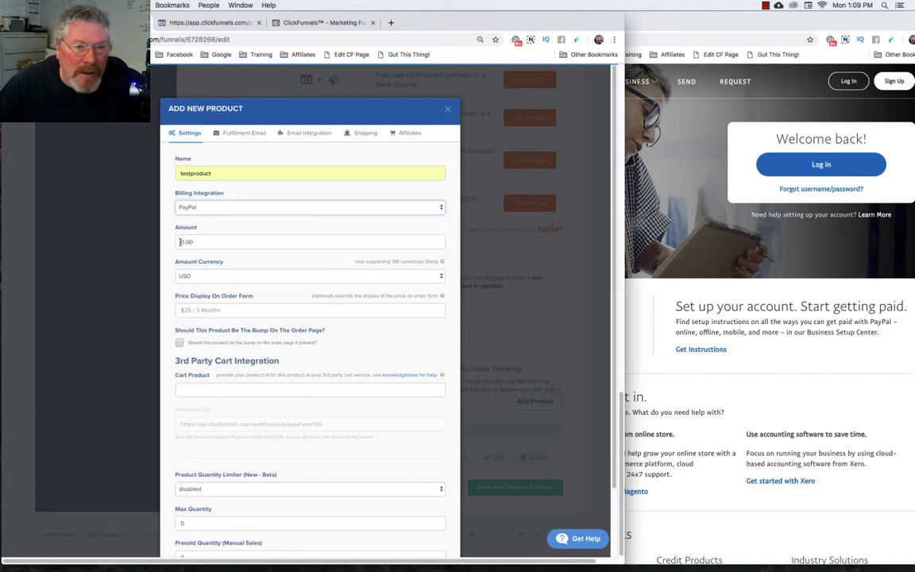
pyautogui.moveTo(183, 241); pyautogui.dragTo(207, 241)
pyautogui.write('9')
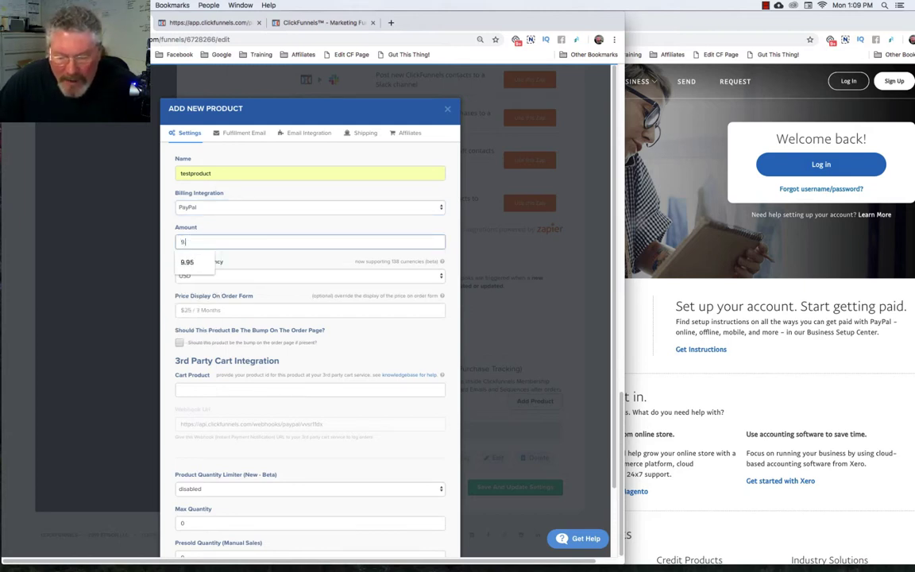
pyautogui.write('.95')
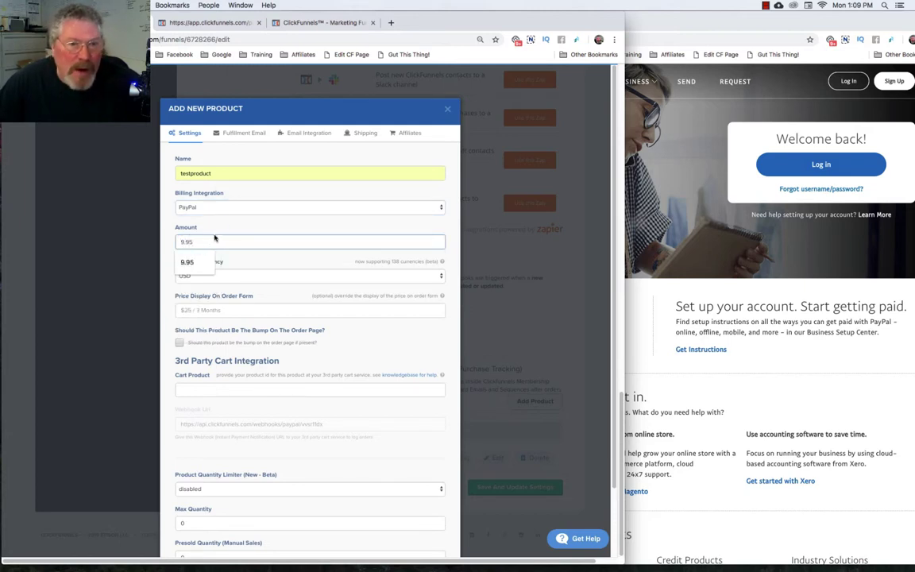
pyautogui.press('Escape')
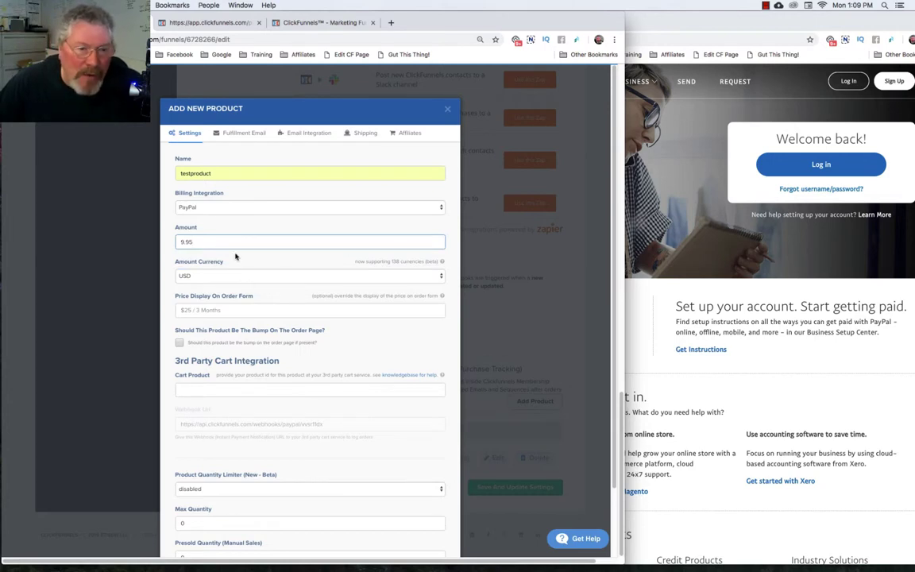
pyautogui.click(218, 307)
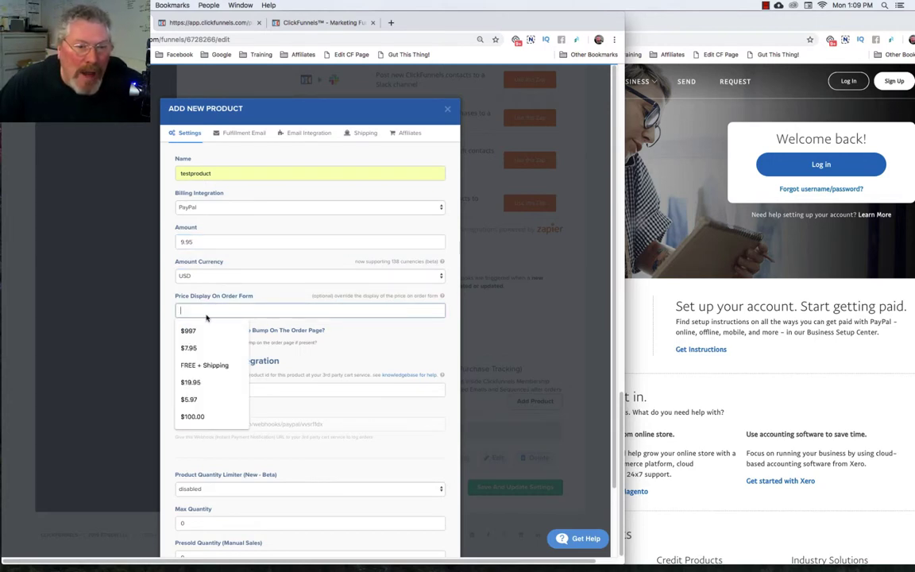
pyautogui.click(203, 364)
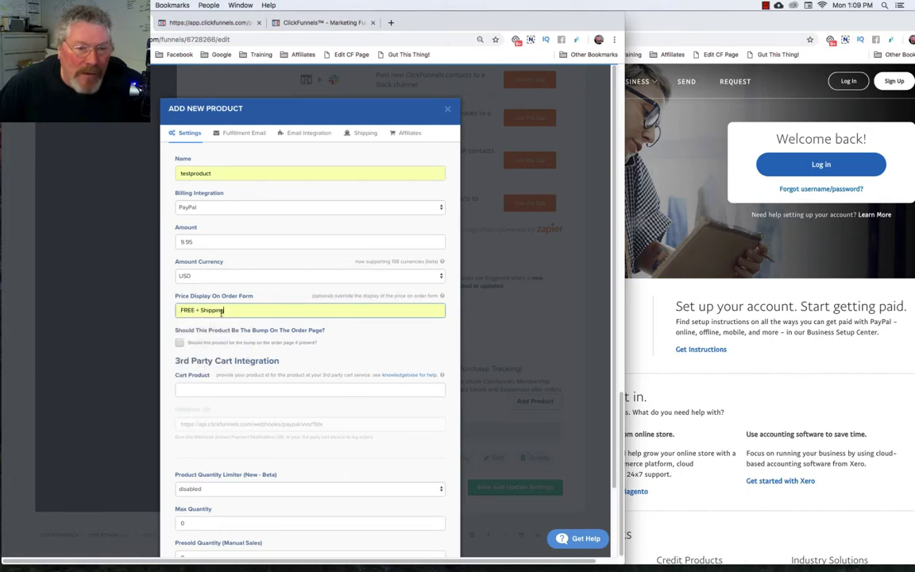
pyautogui.click(210, 389)
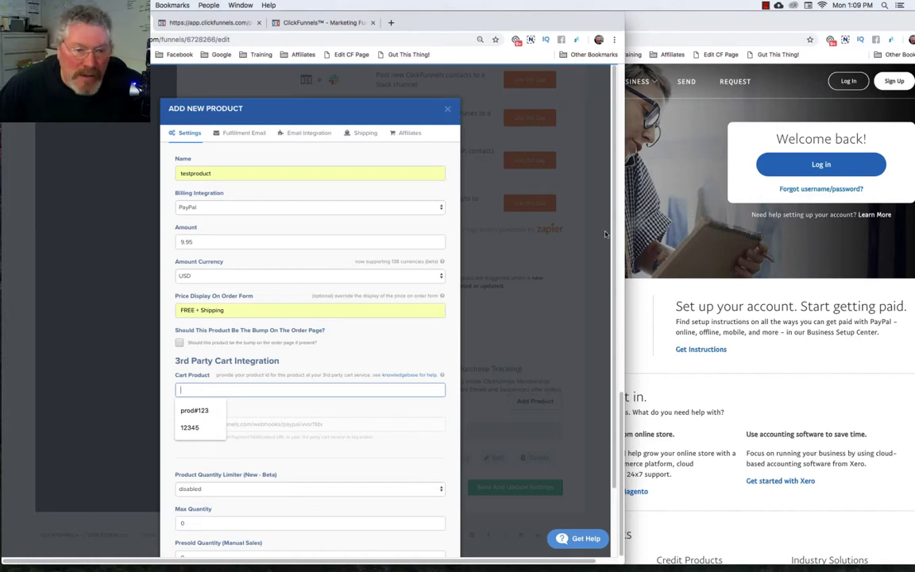
pyautogui.click(189, 429)
pyautogui.scroll(-2, 252, 389)
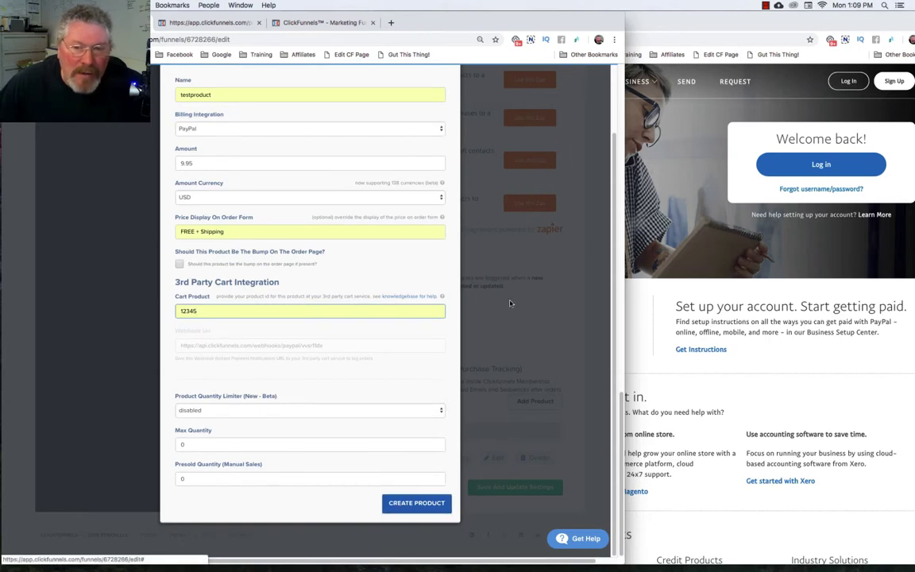
pyautogui.scroll(2, 459, 270)
pyautogui.click(447, 110)
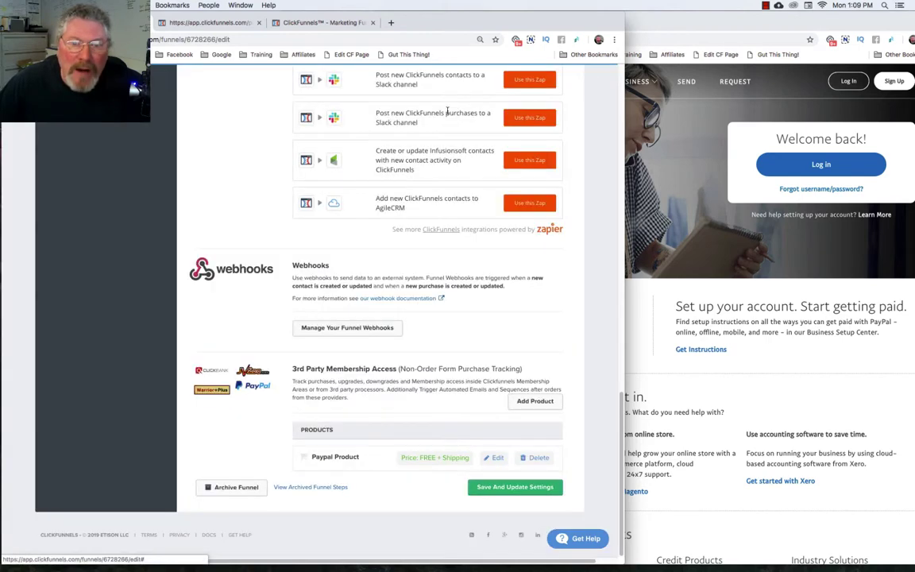
# Edit the Paypal Product and select its prod#123 cart product ID
pyautogui.click(494, 458)
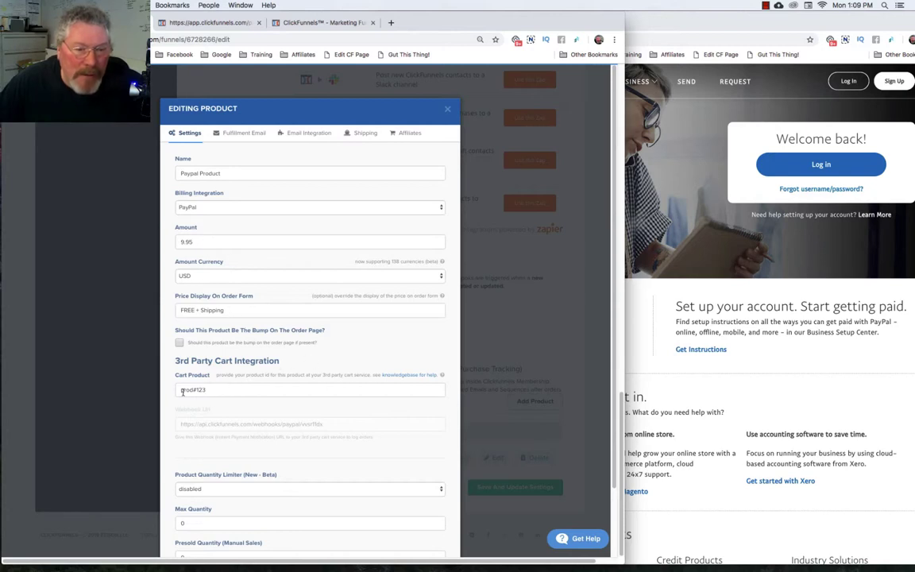
pyautogui.tripleClick(229, 390)
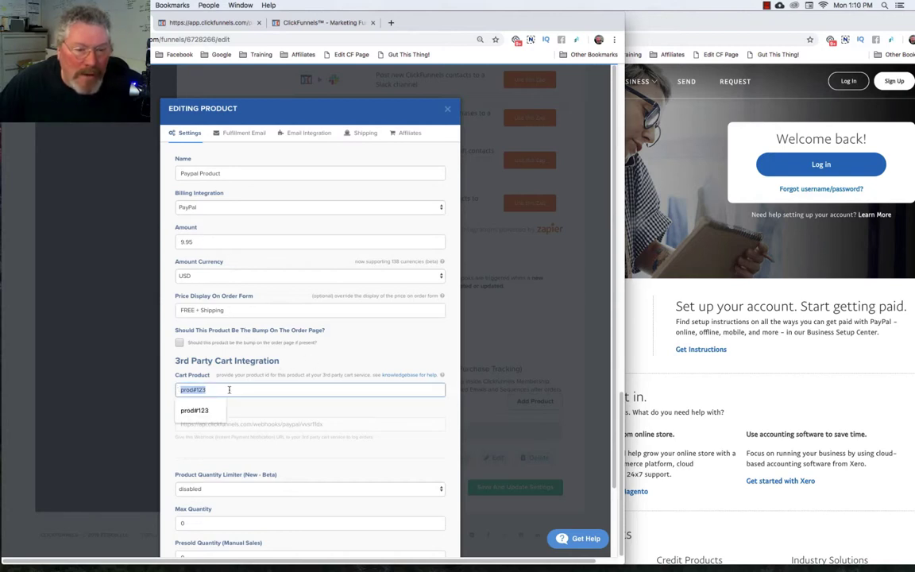
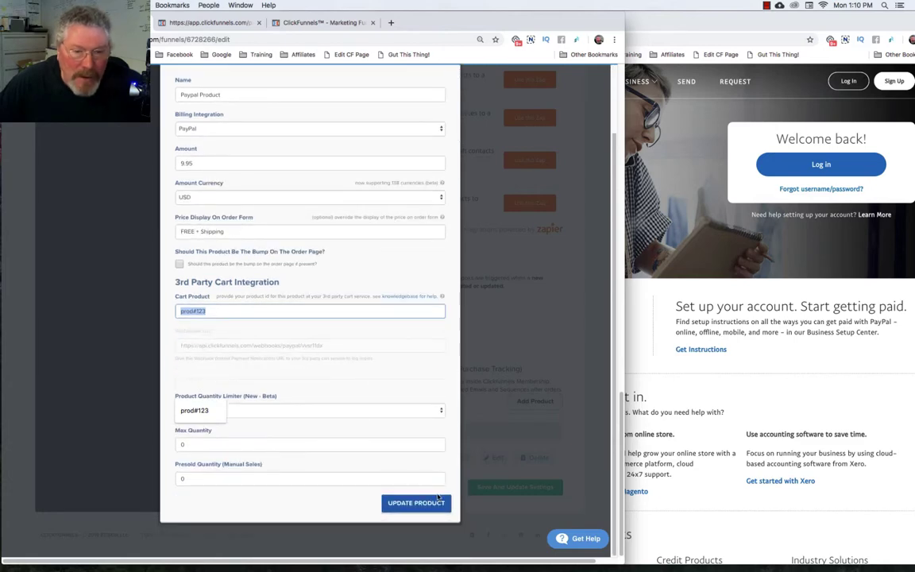
# Dismiss the autofill suggestion on the prod#123 Cart Product field and scroll back to the top of the modal
pyautogui.click(490, 131)
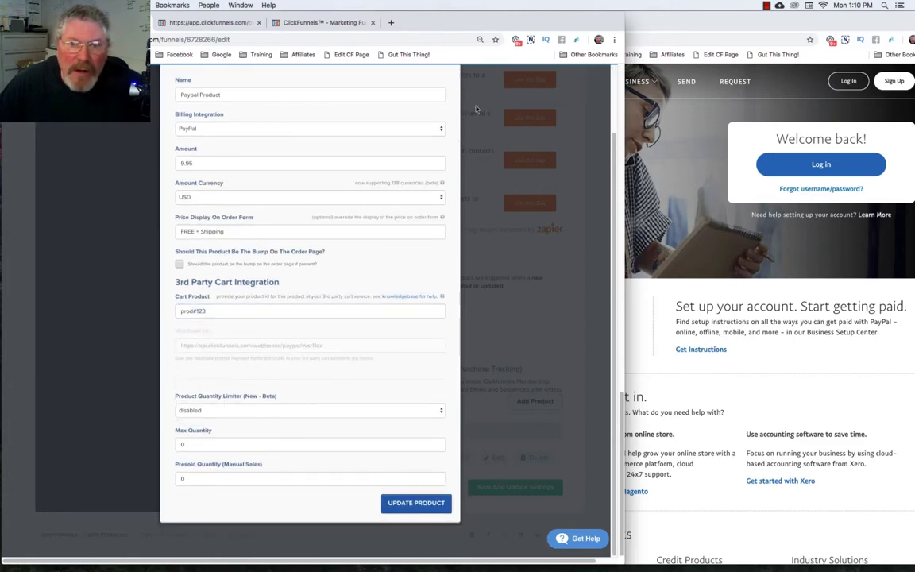
pyautogui.scroll(3, 377, 115)
# Close the ClickFunnels product editor, then log in to the PayPal account
pyautogui.click(446, 109)
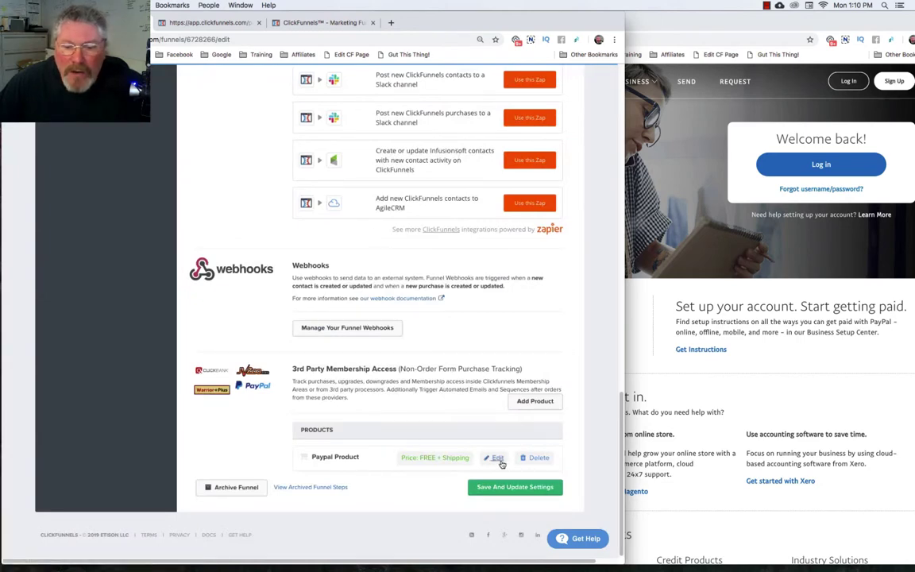
pyautogui.click(801, 161)
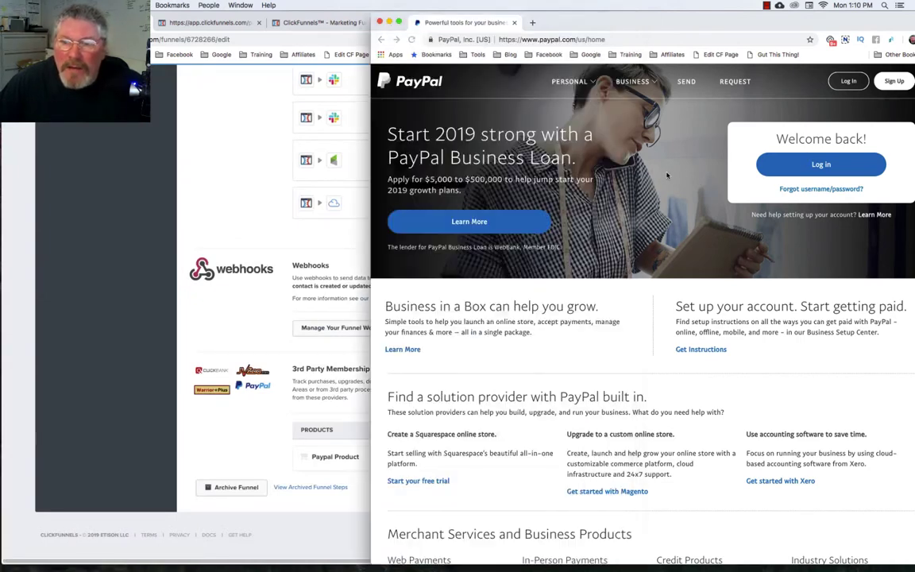
pyautogui.click(846, 87)
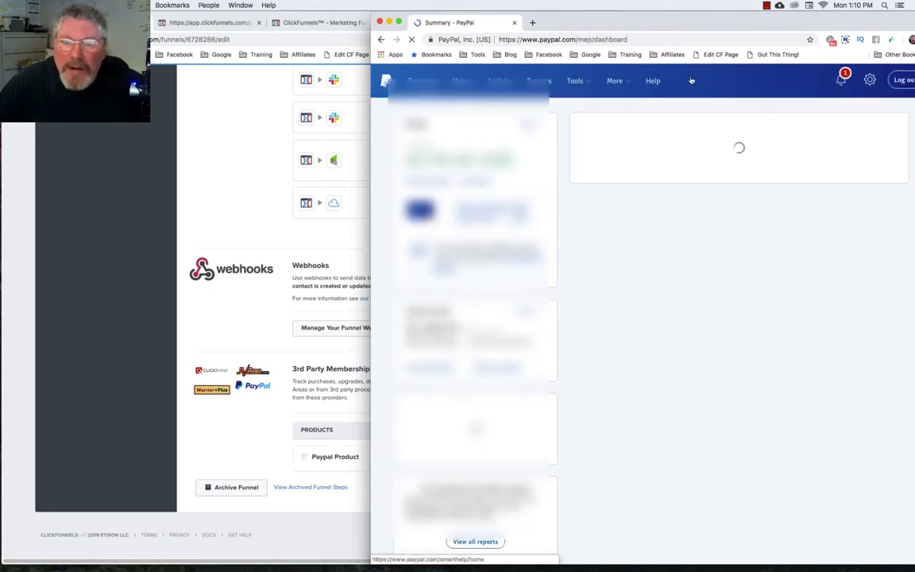
# Go to PayPal's All Tools list and find PayPal Buttons
pyautogui.moveTo(575, 81)
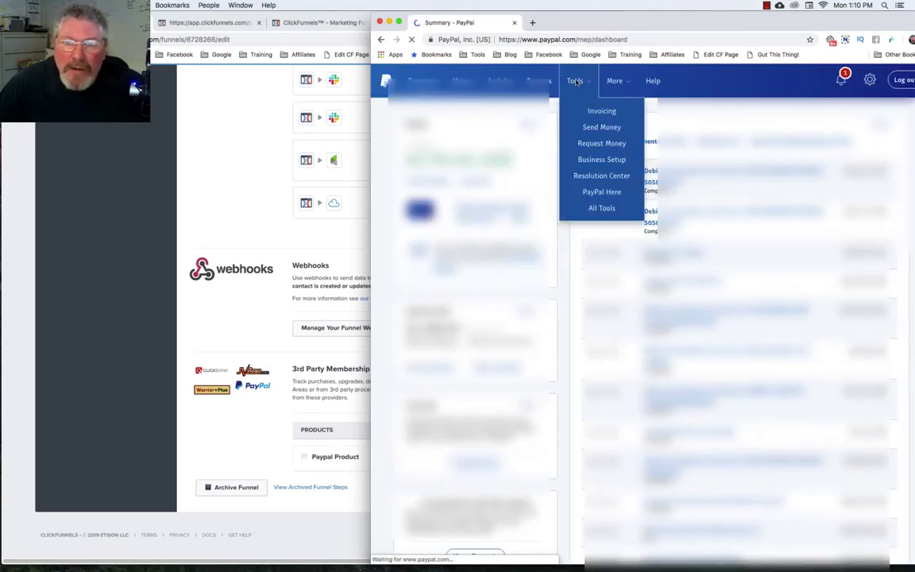
pyautogui.click(596, 208)
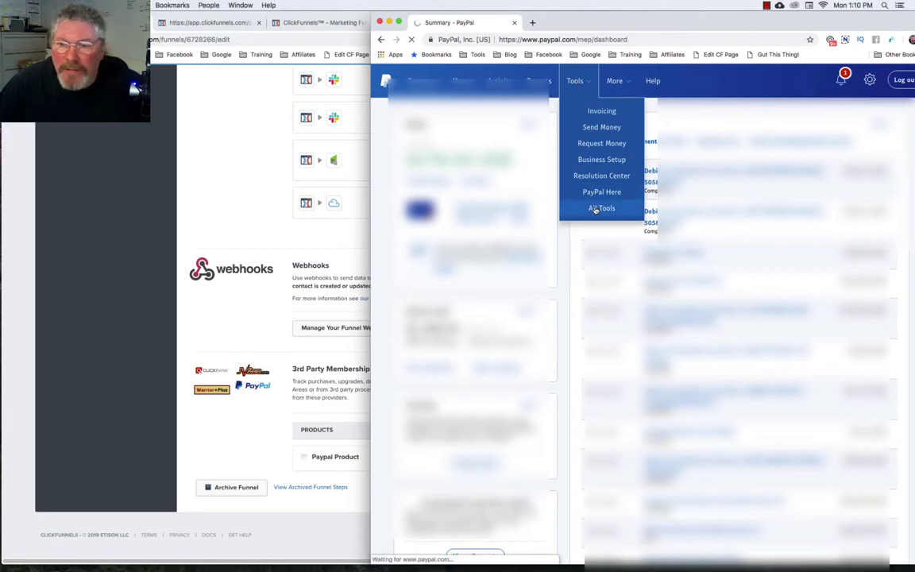
pyautogui.scroll(-3, 587, 278)
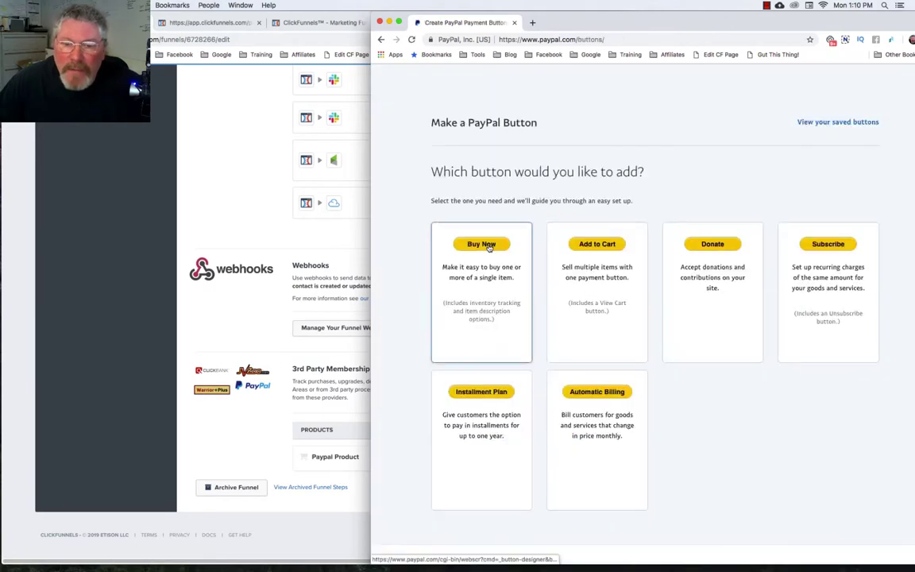
# Fill in a Buy Now button with item name test1, item ID 12345 and price 9.95 USD
pyautogui.click(488, 246)
pyautogui.click(553, 262)
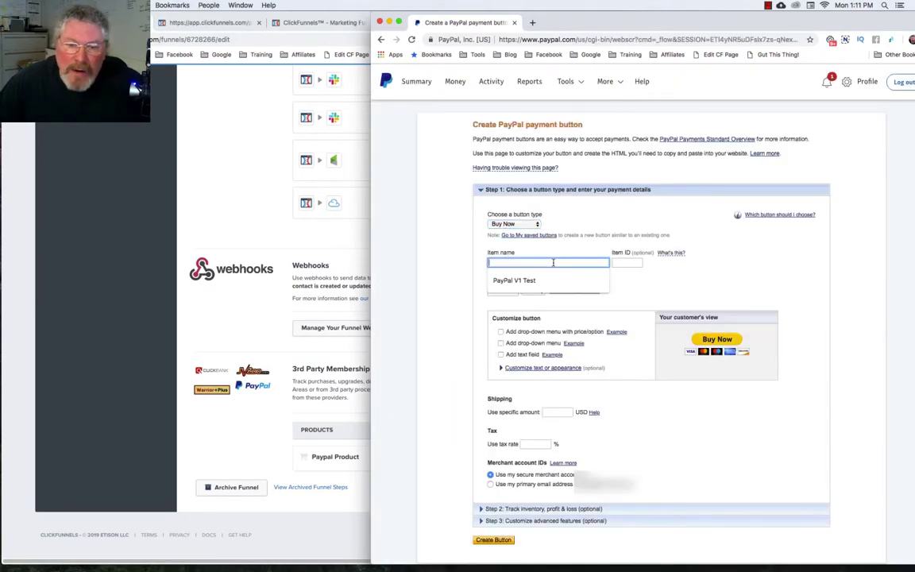
pyautogui.write('test1')
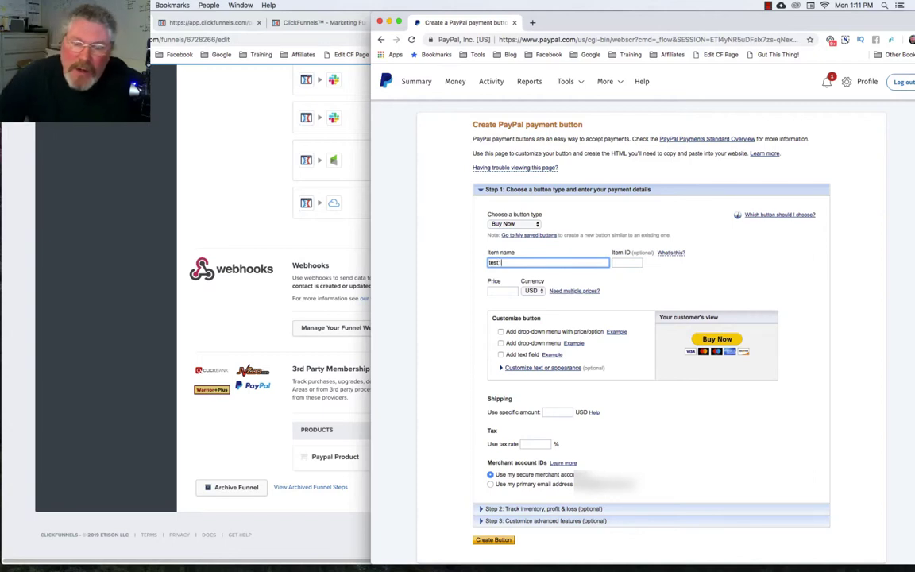
pyautogui.click(634, 263)
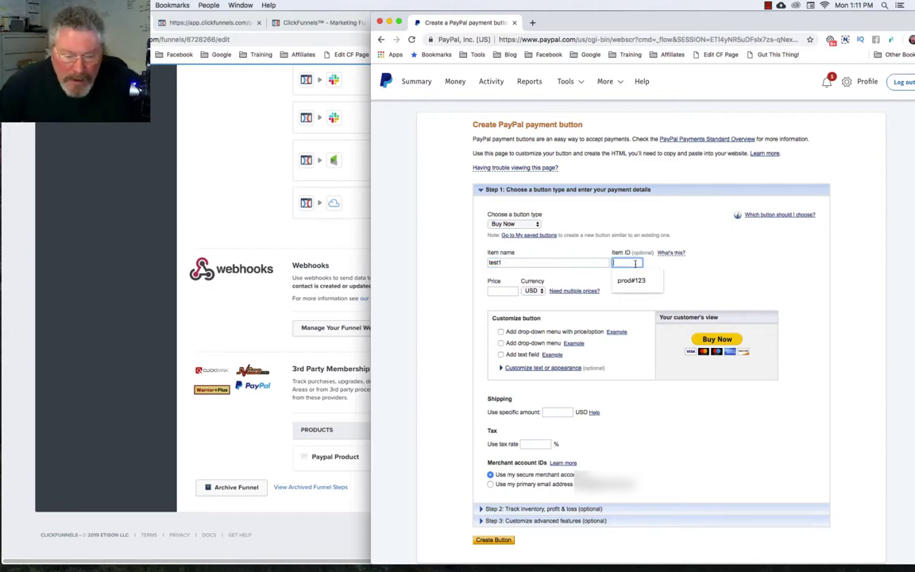
pyautogui.write('12345')
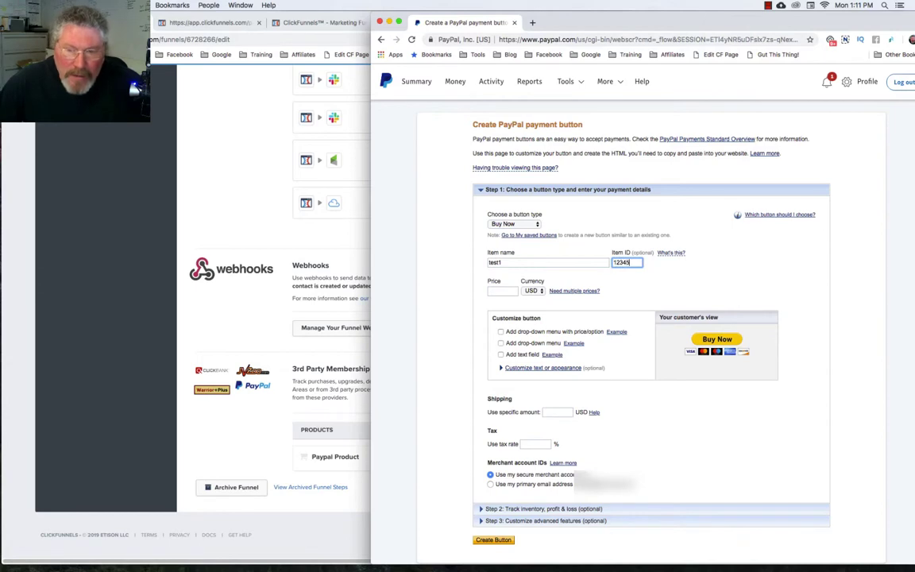
pyautogui.click(502, 292)
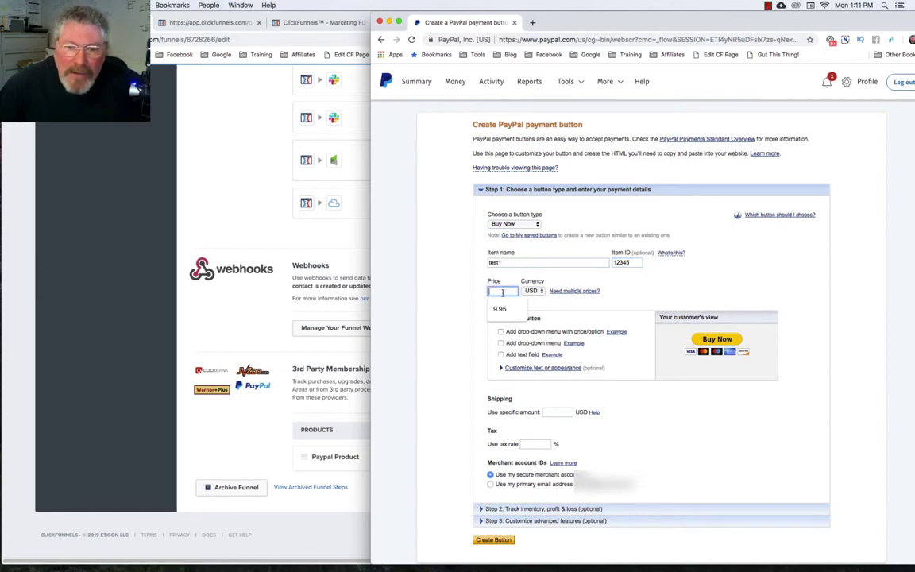
pyautogui.write('9.95')
pyautogui.click(498, 311)
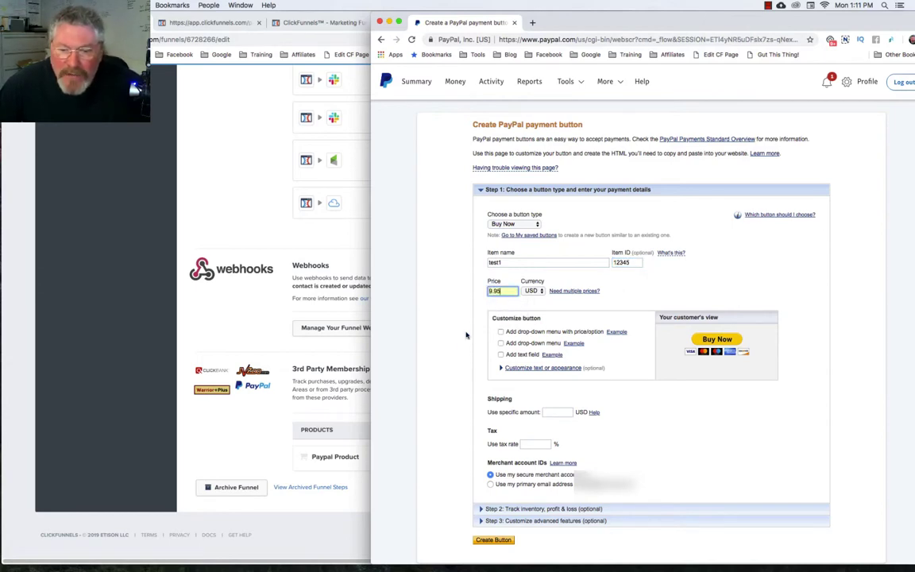
pyautogui.scroll(-3, 458, 347)
pyautogui.click(477, 366)
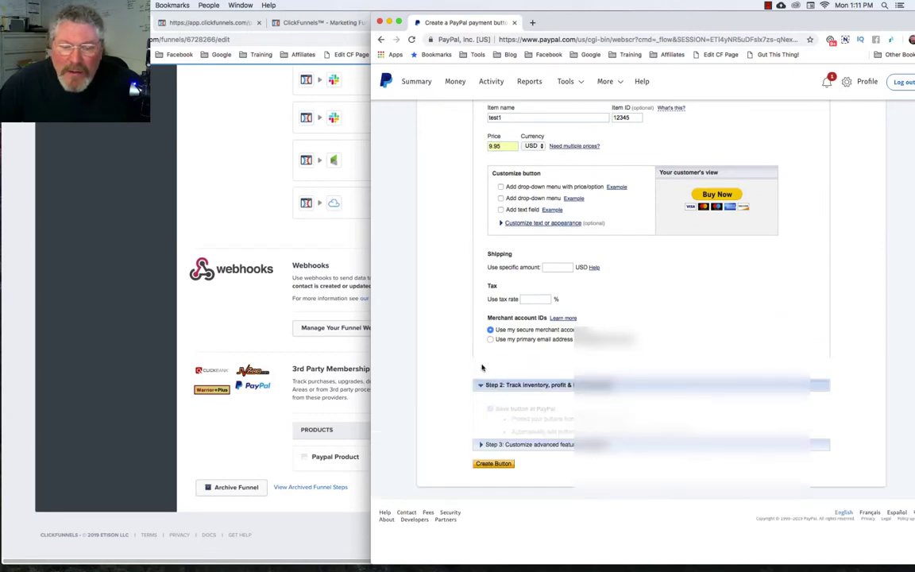
# In the button's advanced options, enable custom URLs for both cancelled and finished checkouts
pyautogui.scroll(-5, 548, 290)
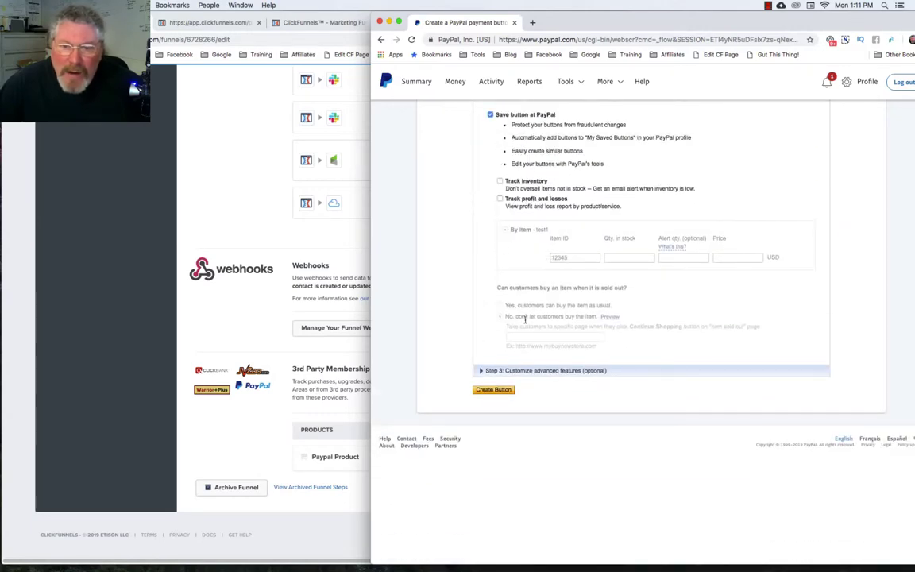
pyautogui.click(481, 370)
pyautogui.scroll(-2, 485, 373)
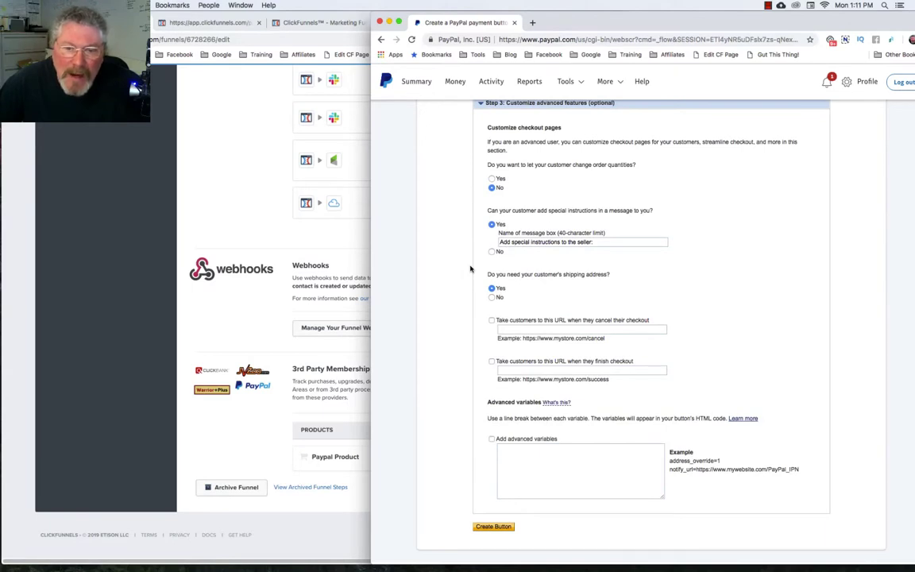
pyautogui.click(492, 321)
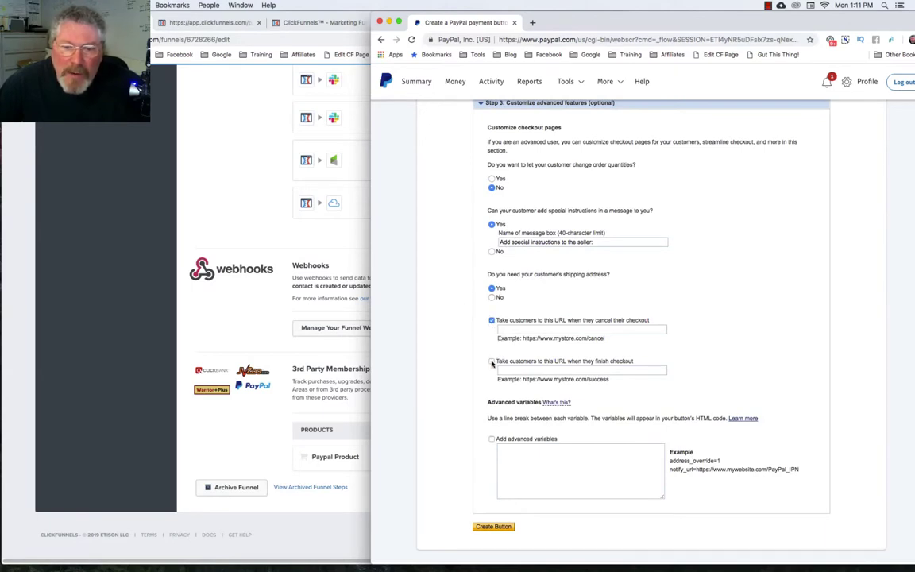
pyautogui.click(492, 362)
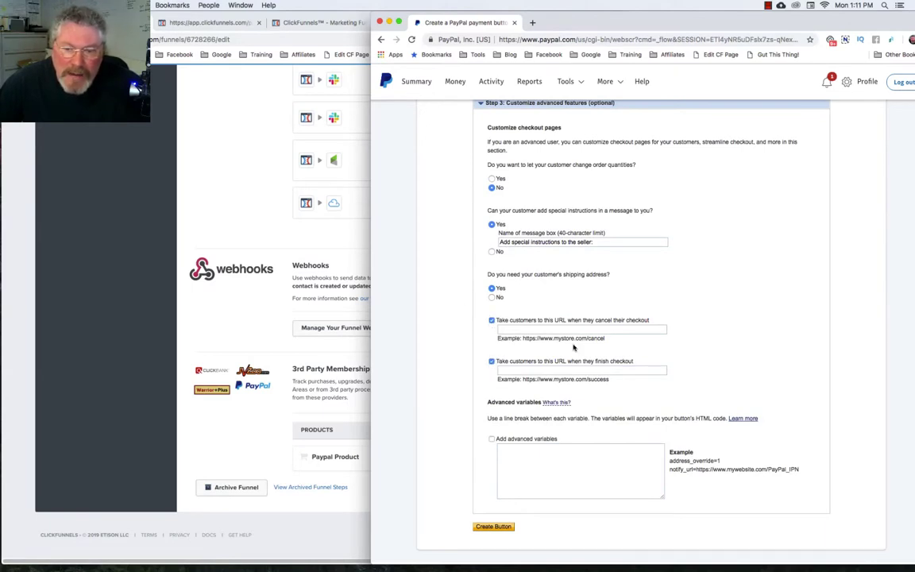
pyautogui.click(515, 323)
pyautogui.moveTo(512, 322); pyautogui.dragTo(656, 321)
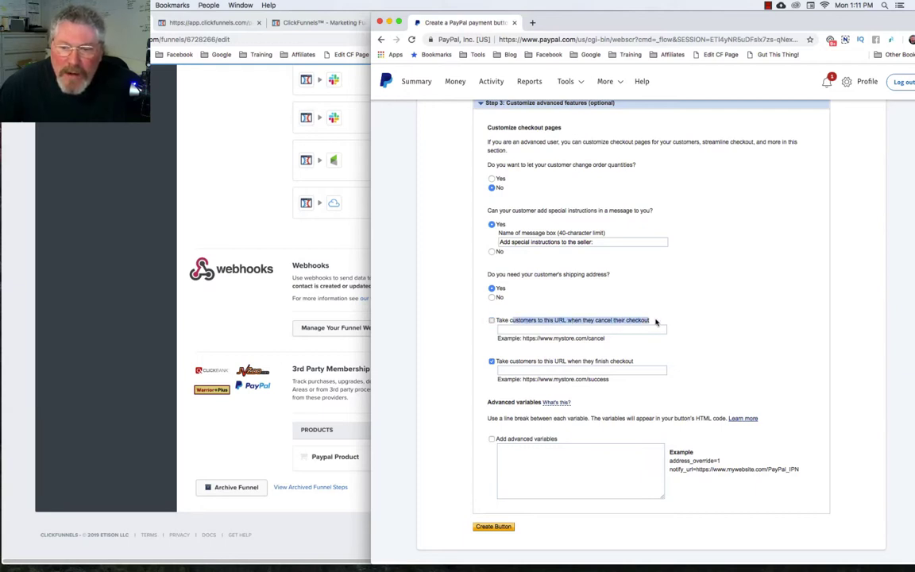
pyautogui.click(492, 321)
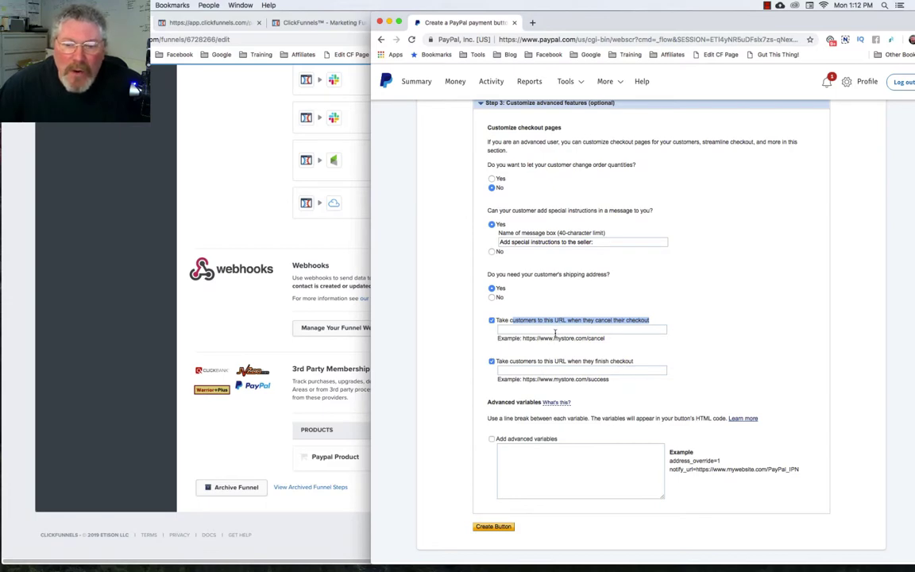
# Return to the ClickFunnels funnel settings, scrolled to the top
pyautogui.click(259, 229)
pyautogui.scroll(4, 261, 229)
pyautogui.scroll(10, 262, 230)
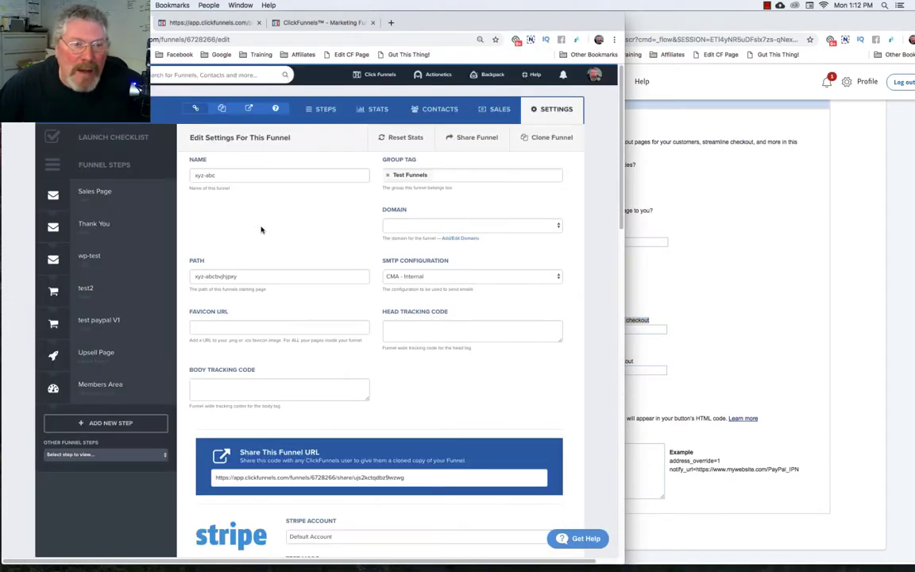
# Use the test paypal V1 step URL as PayPal's cancel-checkout URL
pyautogui.click(101, 325)
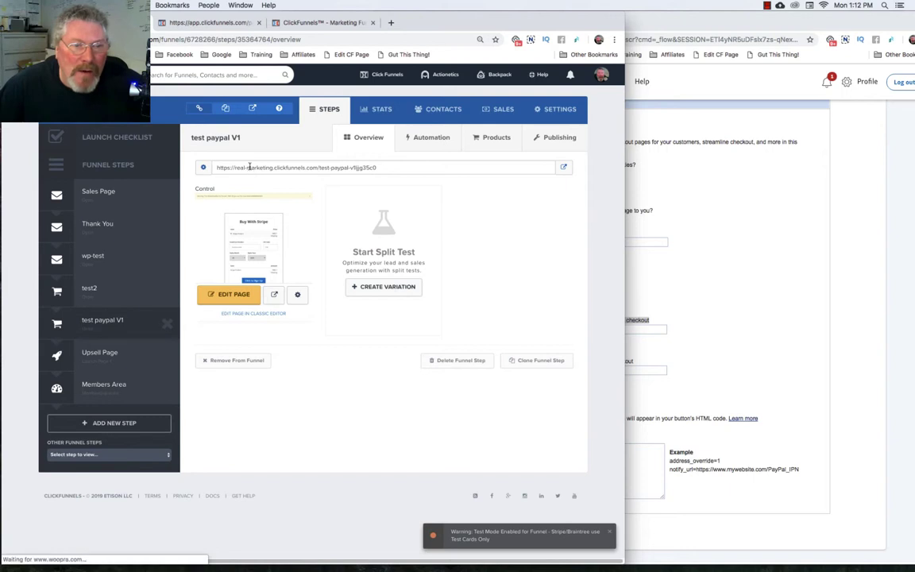
pyautogui.click(249, 167)
pyautogui.press('super+c')
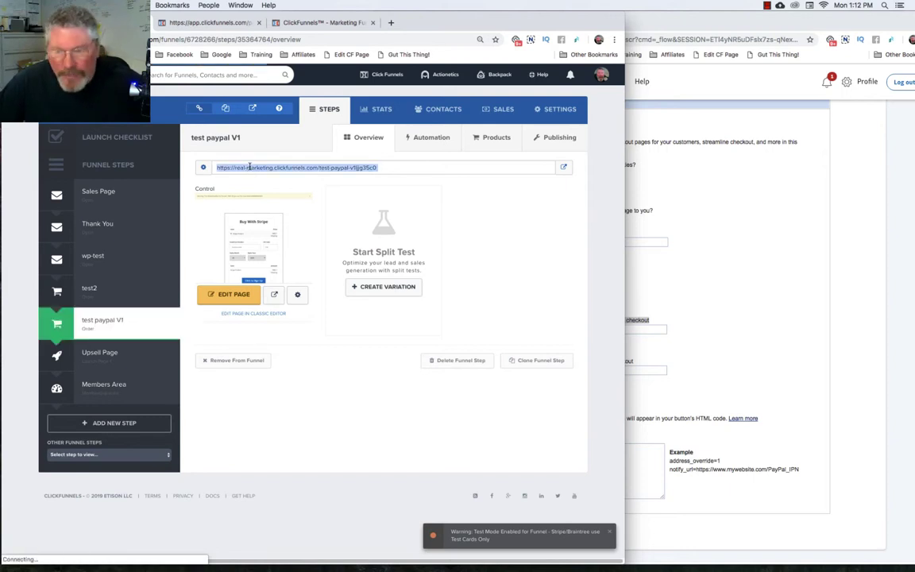
pyautogui.click(597, 219)
pyautogui.click(603, 328)
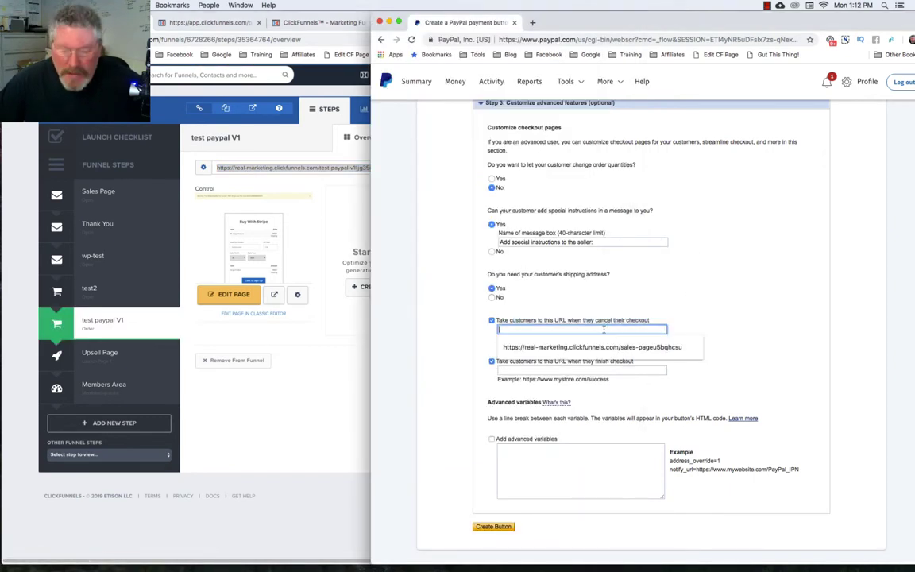
pyautogui.press('super+v')
# Use the Upsell Page URL as PayPal's finish-checkout return URL
pyautogui.click(341, 361)
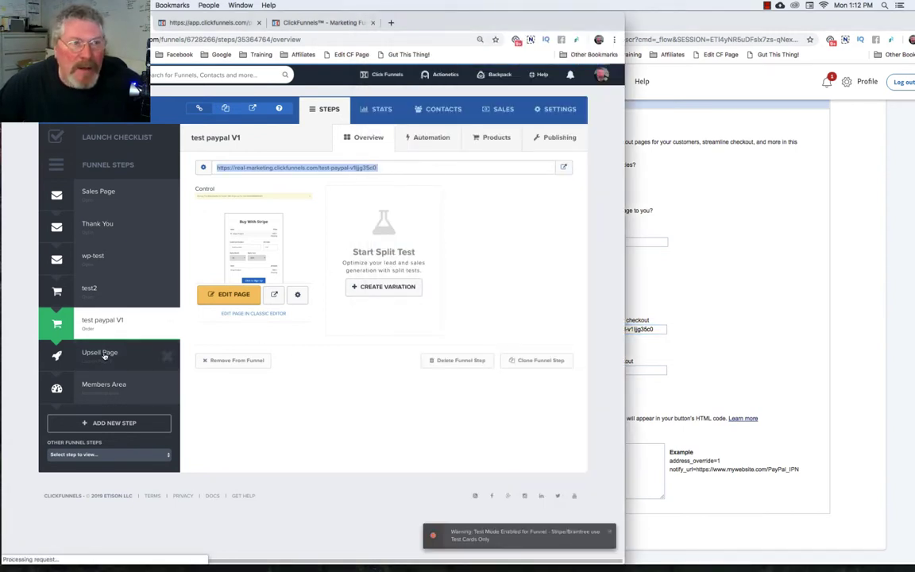
pyautogui.click(617, 371)
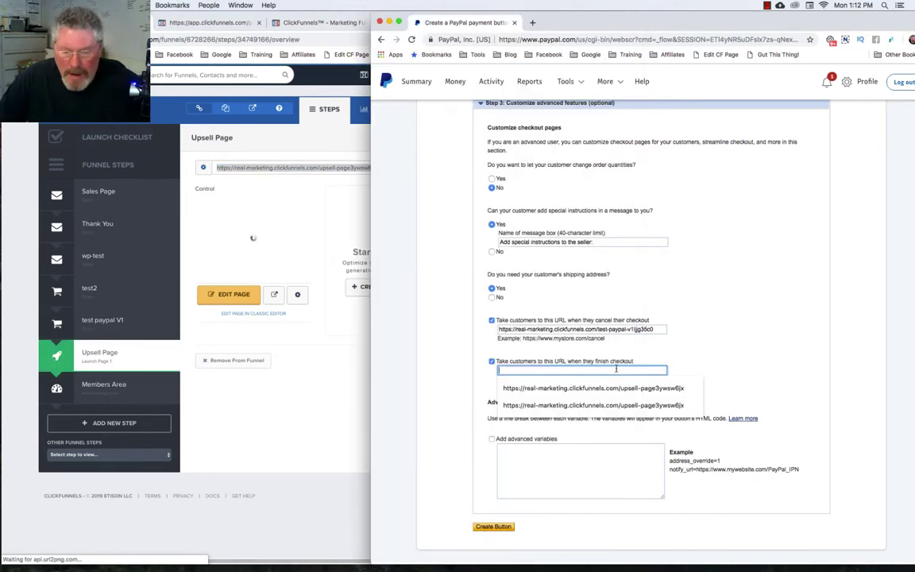
pyautogui.press('super+a')
pyautogui.write('https://real-marketing.clickfunnels.com/upsell-page3ywsw6jx')
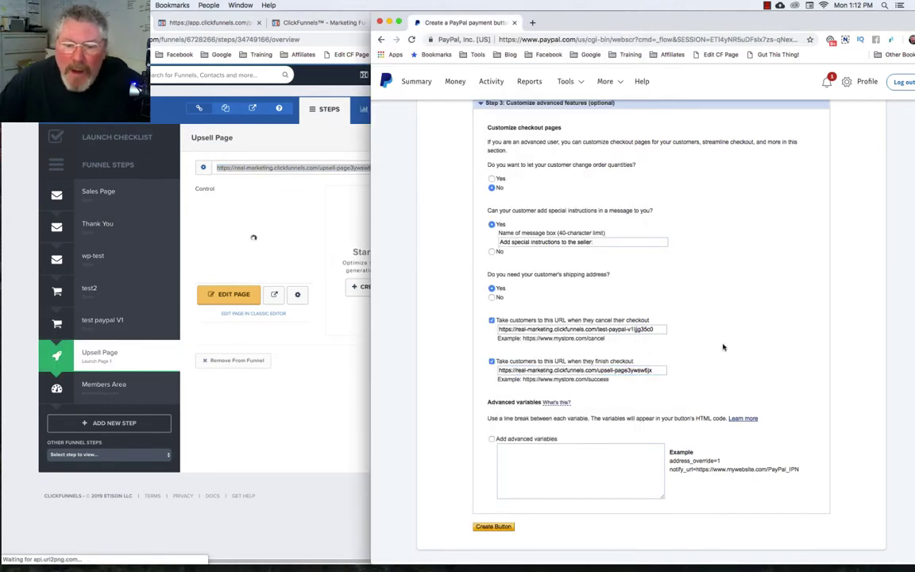
# Enable advanced variables and start a notify_url= entry in the variables box
pyautogui.click(492, 439)
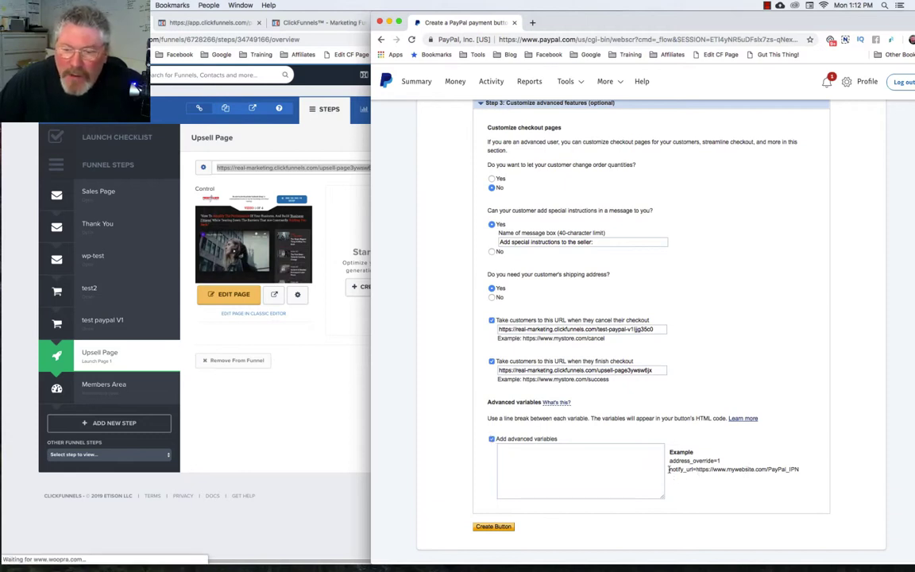
pyautogui.moveTo(669, 469); pyautogui.dragTo(698, 470)
pyautogui.hotkey('ctrl', 'c')
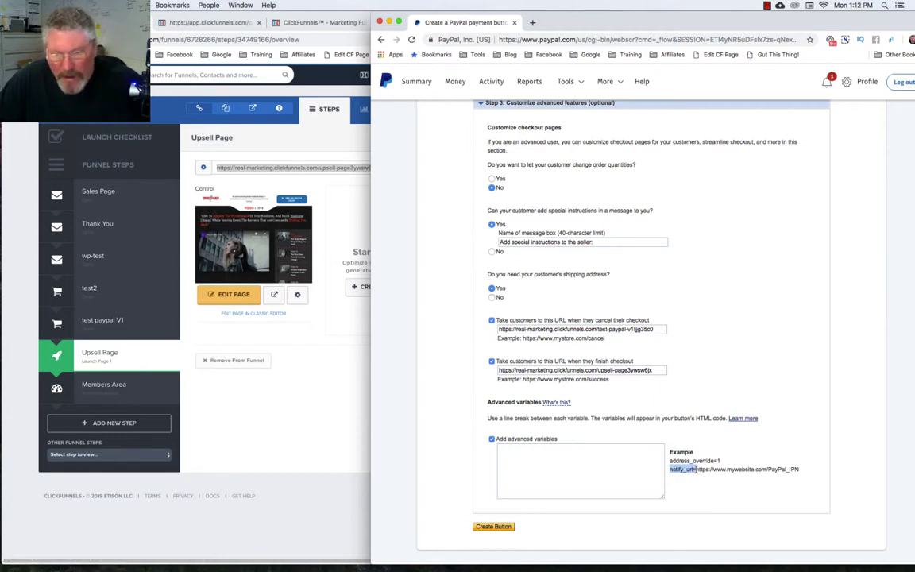
pyautogui.click(566, 457)
pyautogui.hotkey('ctrl', 'v')
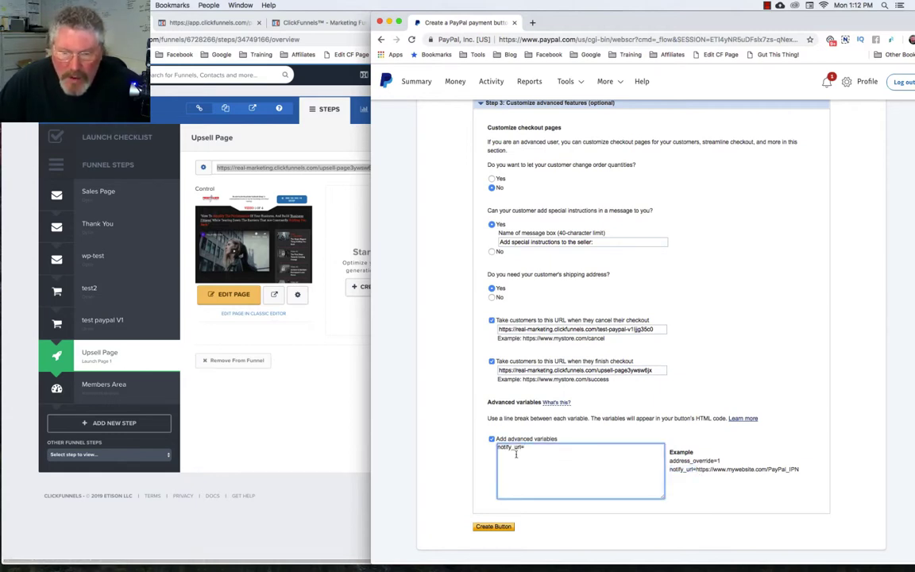
pyautogui.click(285, 403)
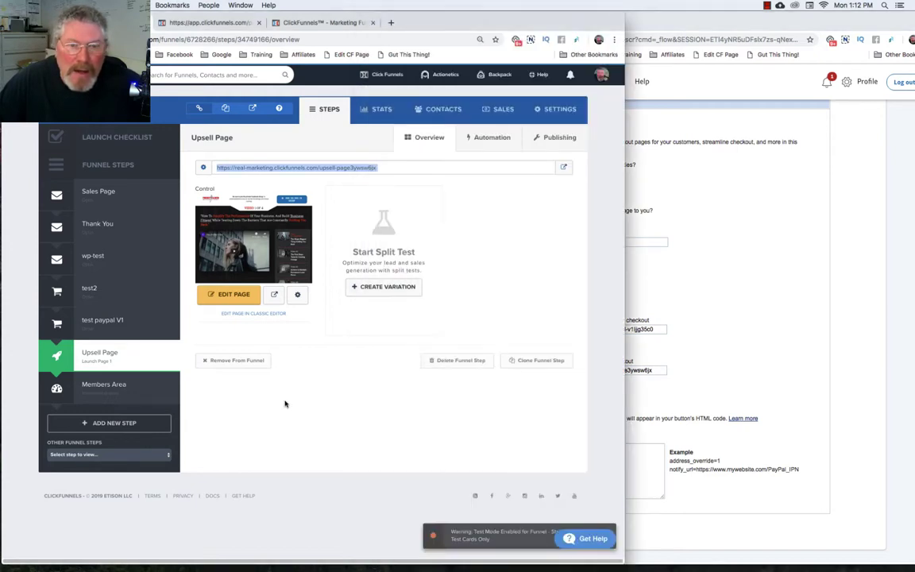
# Copy the Paypal Product's Webhook Url from the funnel Settings' Products section, then return to PayPal
pyautogui.click(560, 116)
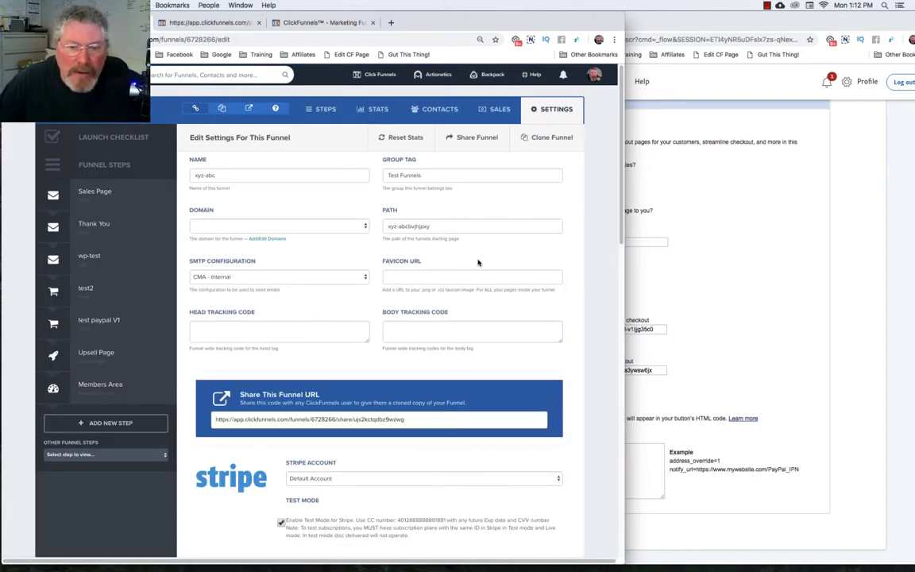
pyautogui.scroll(-20, 479, 262)
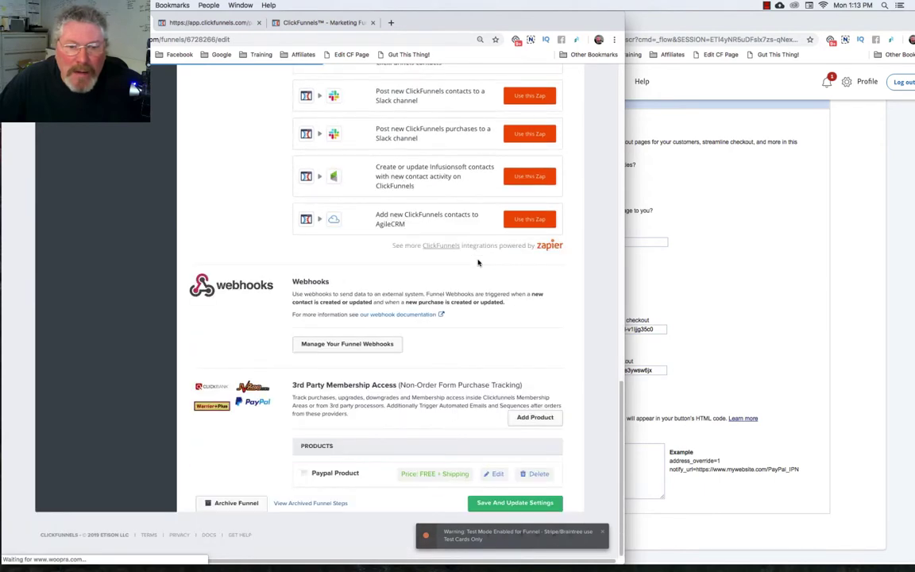
pyautogui.scroll(2, 497, 477)
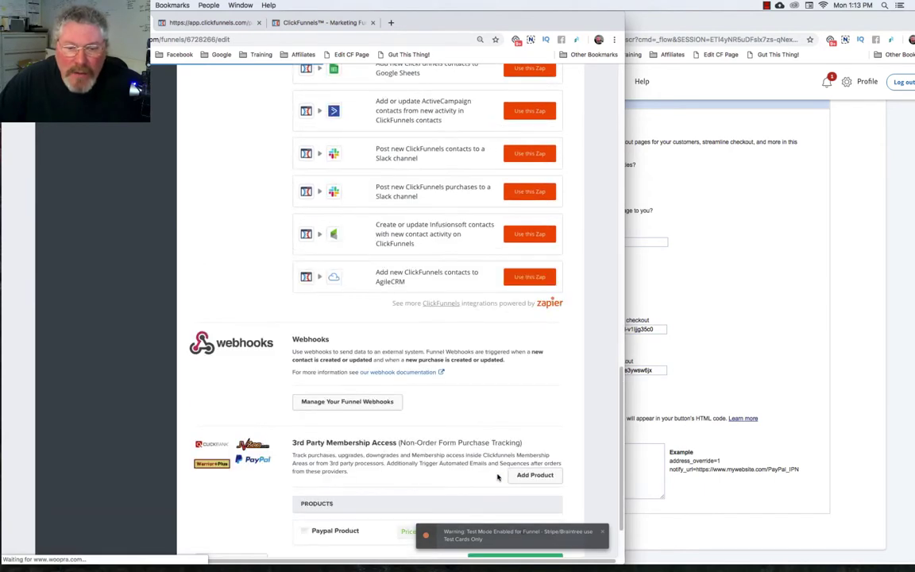
pyautogui.scroll(-2, 497, 477)
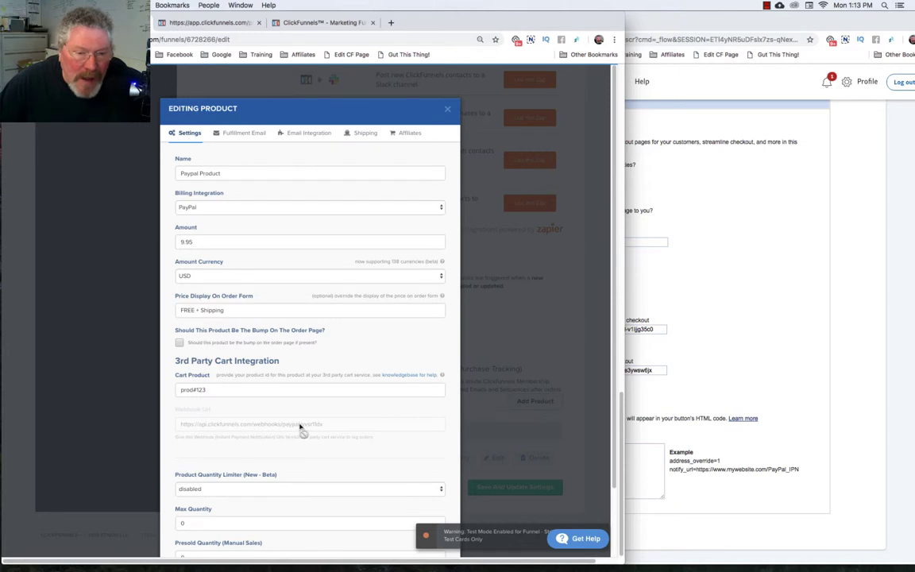
pyautogui.moveTo(326, 427); pyautogui.dragTo(180, 428)
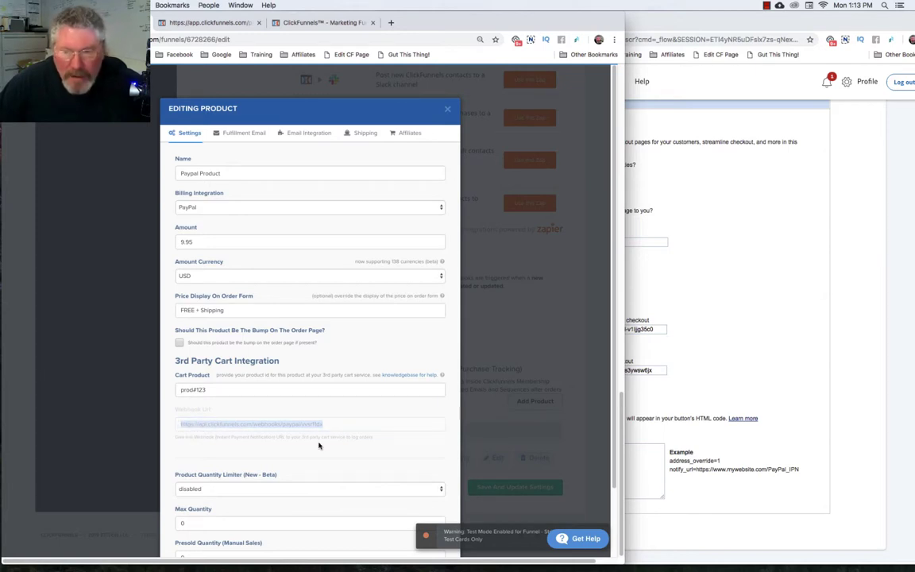
pyautogui.click(690, 385)
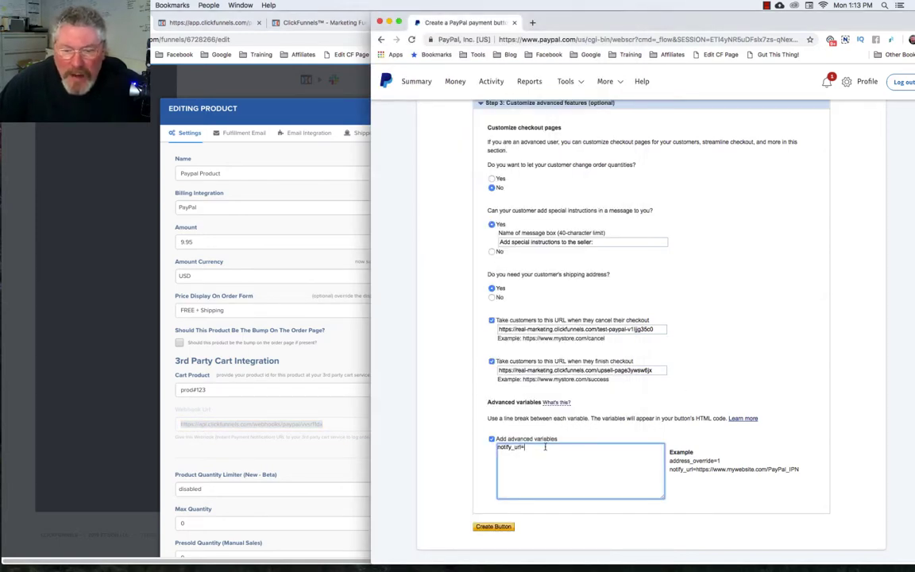
# Paste the webhook after notify_url=, create the Buy Now button, and show its email link
pyautogui.write('https://api.clickfunnels.com/webhooks/paypal/vvsr11dx')
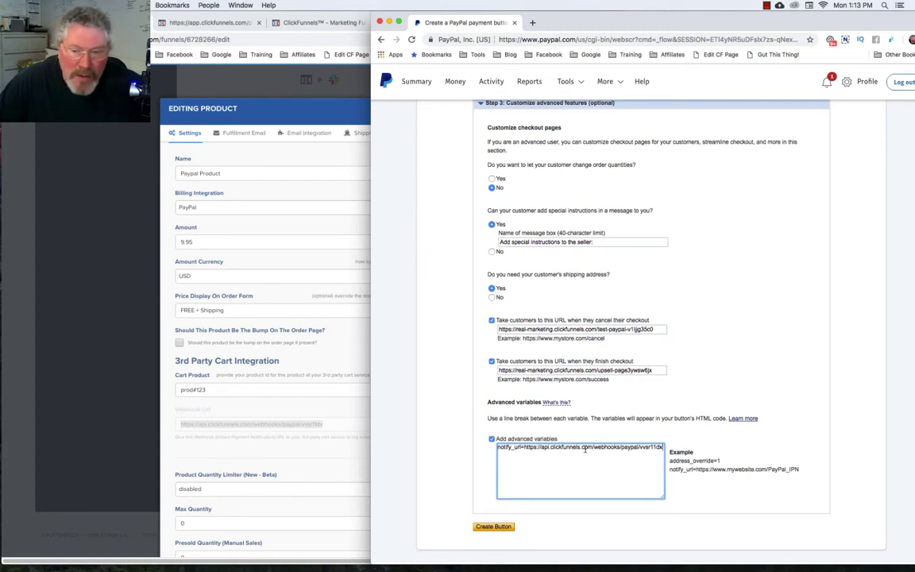
pyautogui.click(489, 528)
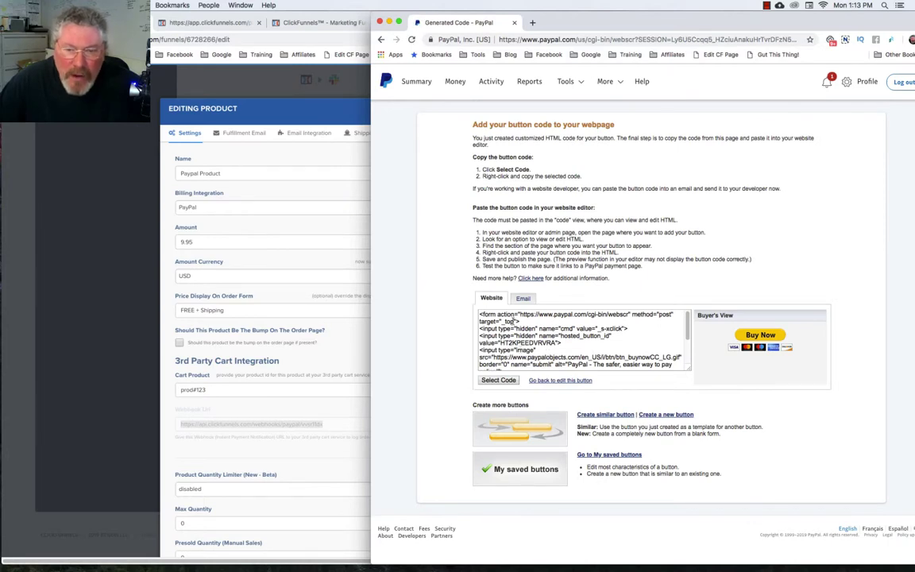
pyautogui.moveTo(480, 315); pyautogui.dragTo(582, 364)
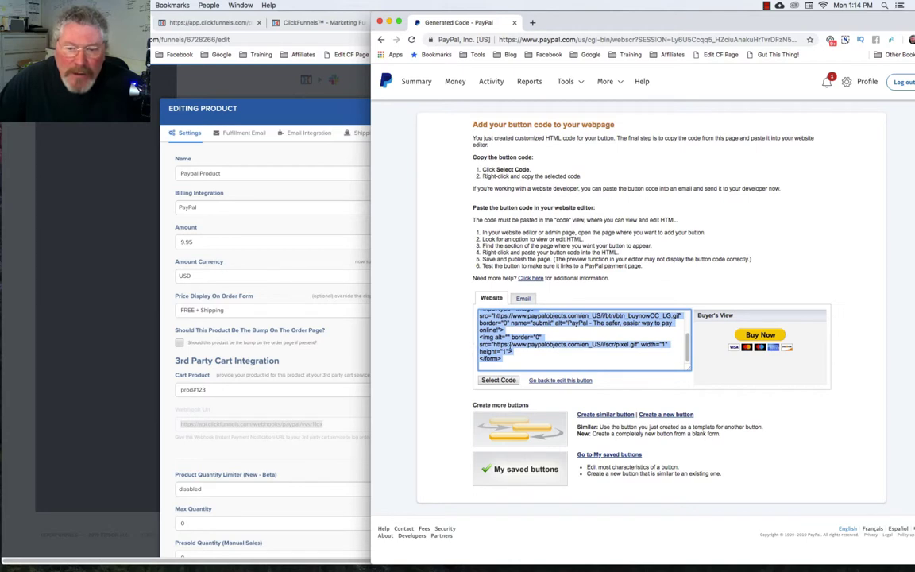
pyautogui.click(523, 299)
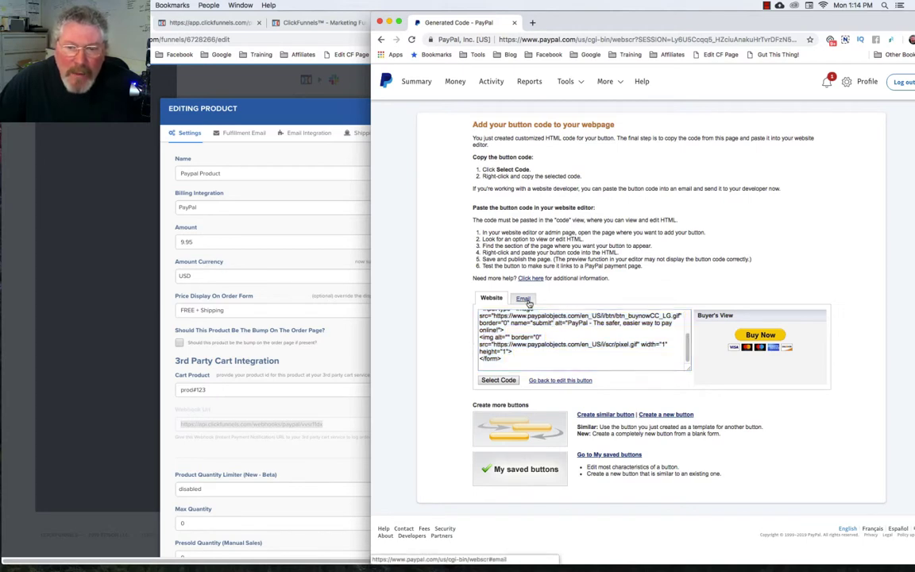
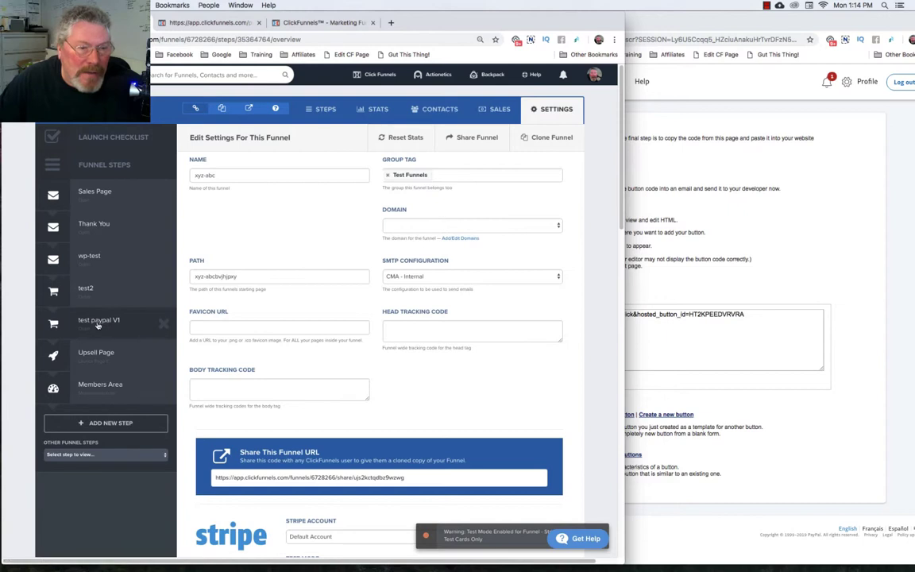
# Open the 'test paypal V1' step's page in the editor and scroll to the Buy With PayPal V1 section
pyautogui.click(110, 321)
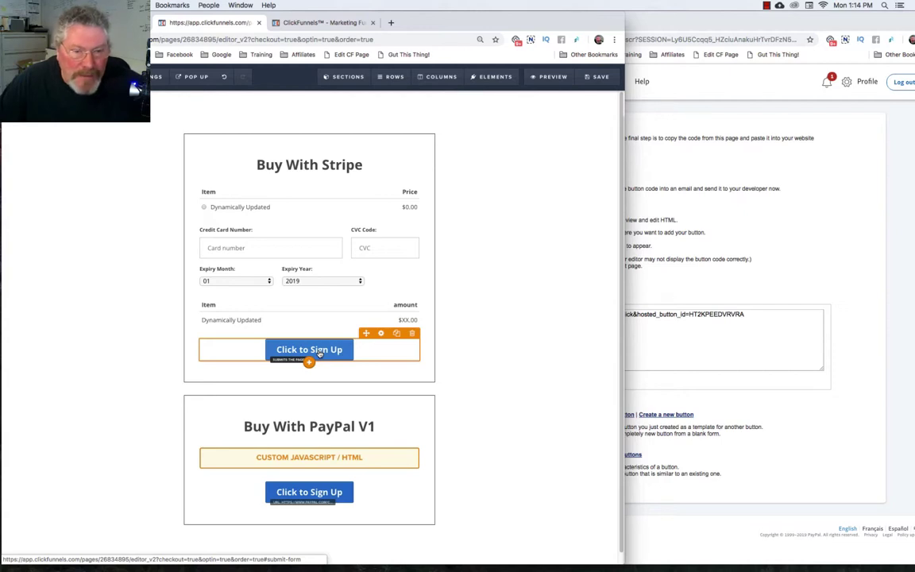
pyautogui.scroll(-1, 457, 393)
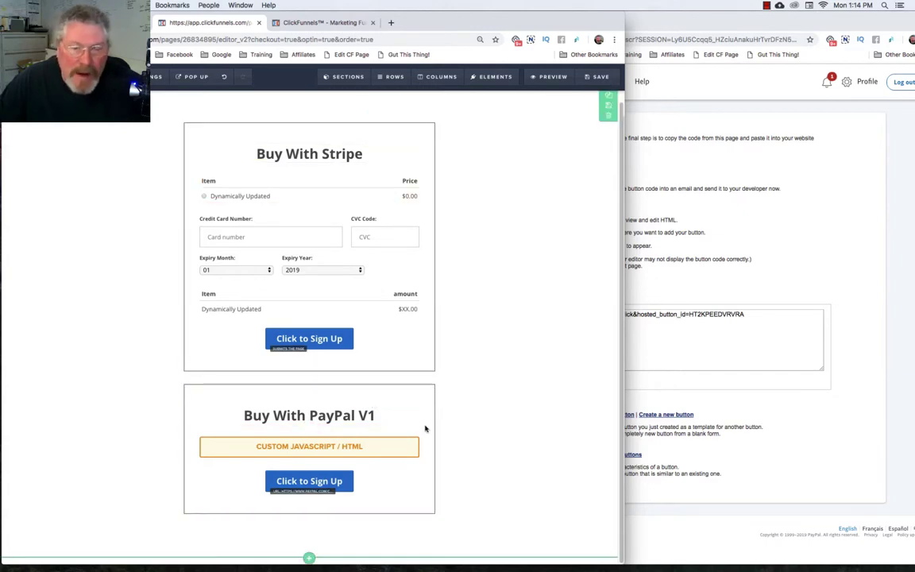
# In the PayPal V1 custom HTML block's code, insert blank lines after the closing </form> tag
pyautogui.click(380, 448)
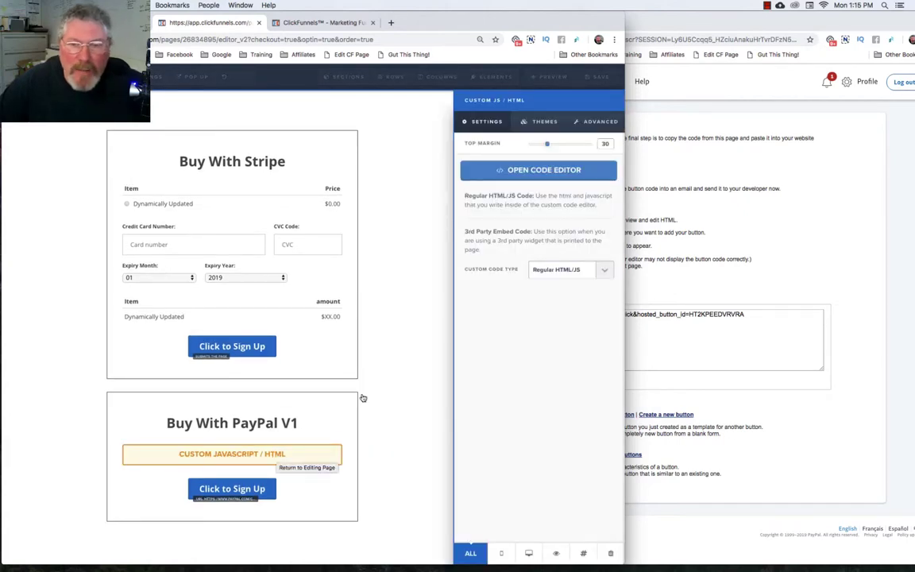
pyautogui.click(541, 170)
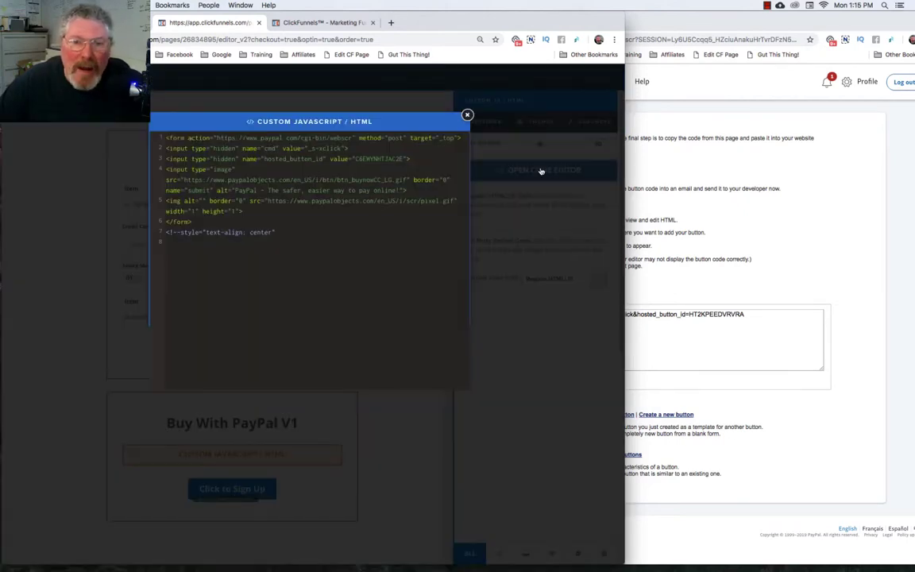
pyautogui.moveTo(194, 222); pyautogui.dragTo(166, 138)
pyautogui.click(199, 222)
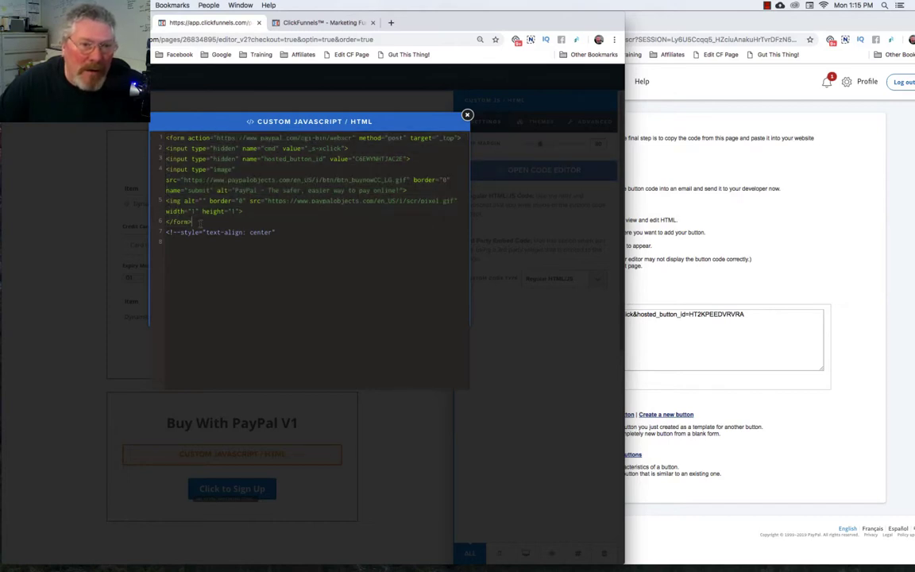
pyautogui.press('Return')
pyautogui.press('Return')
pyautogui.press('Return')
pyautogui.press('Return')
pyautogui.press('Return')
pyautogui.press('Return')
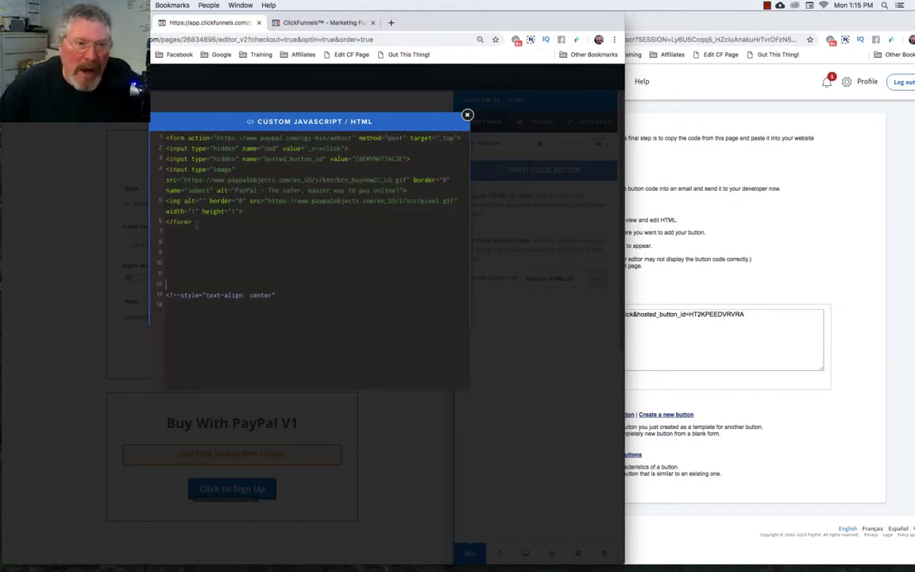
pyautogui.moveTo(196, 222); pyautogui.dragTo(162, 138)
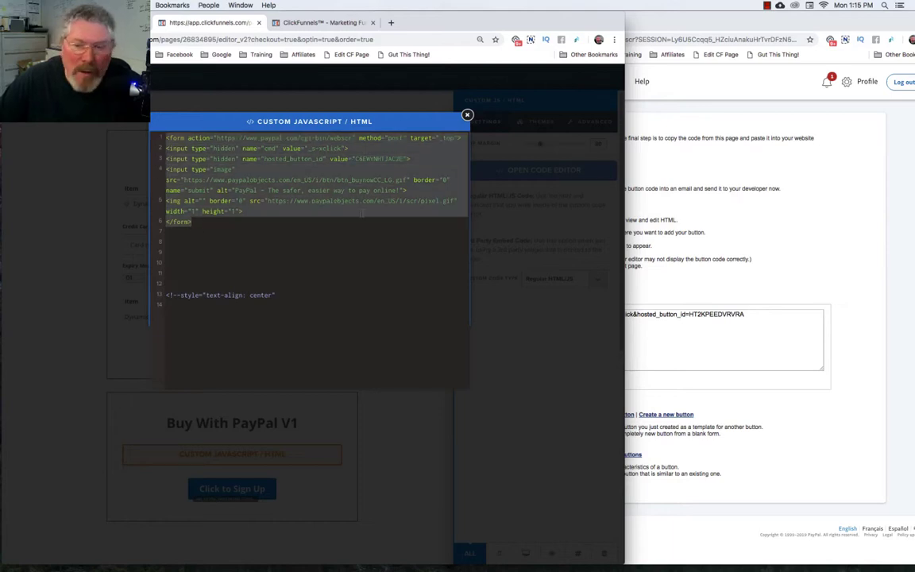
# Compare the form code against PayPal's generated button code, then close the code editor
pyautogui.click(751, 254)
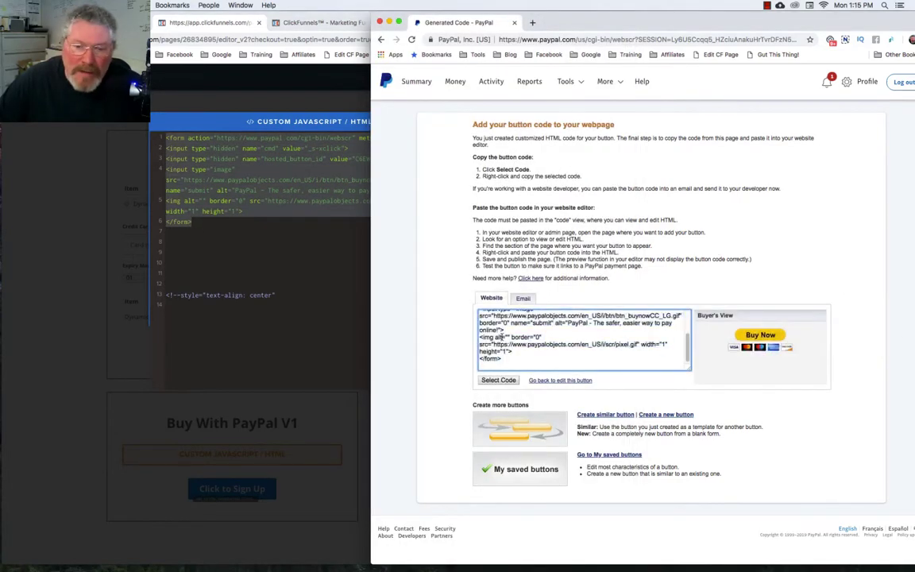
pyautogui.scroll(3, 556, 340)
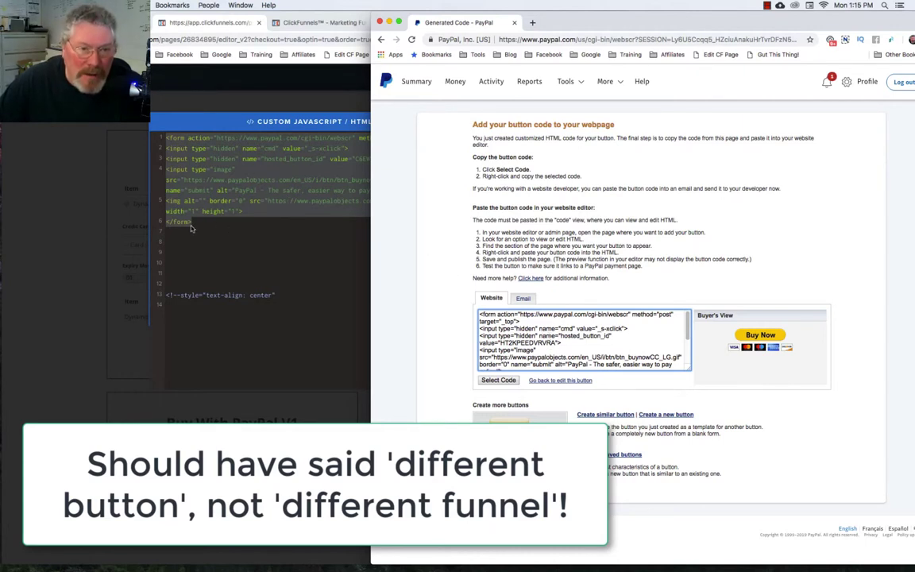
pyautogui.click(309, 310)
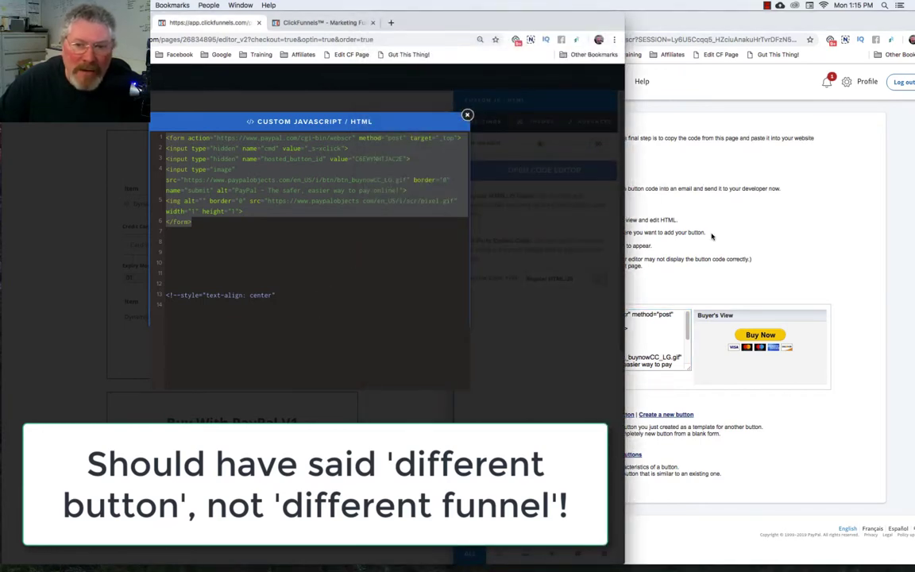
pyautogui.click(649, 204)
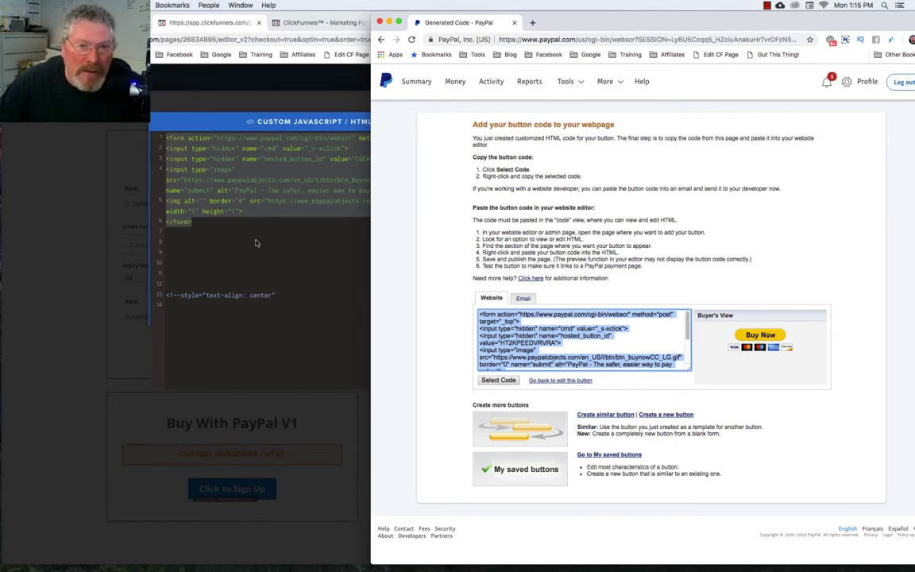
pyautogui.click(66, 275)
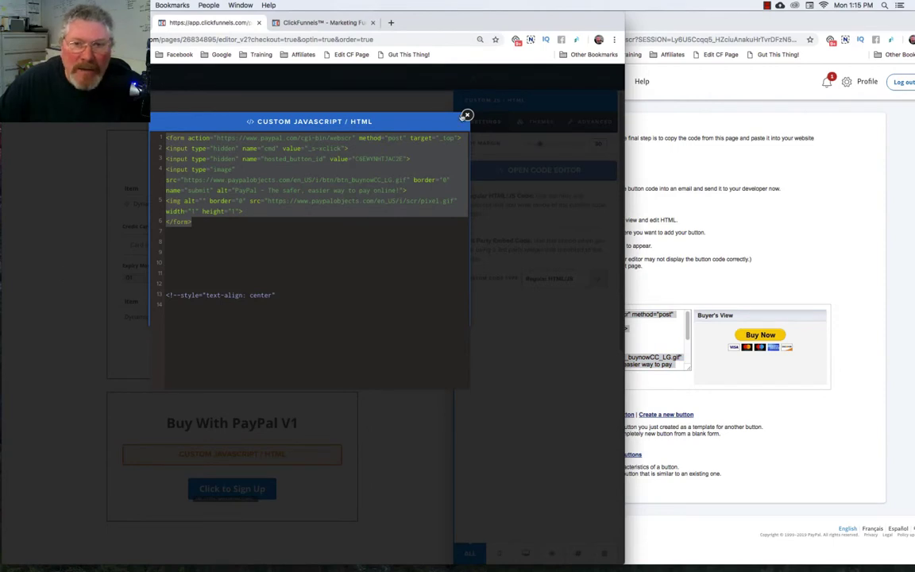
pyautogui.click(467, 116)
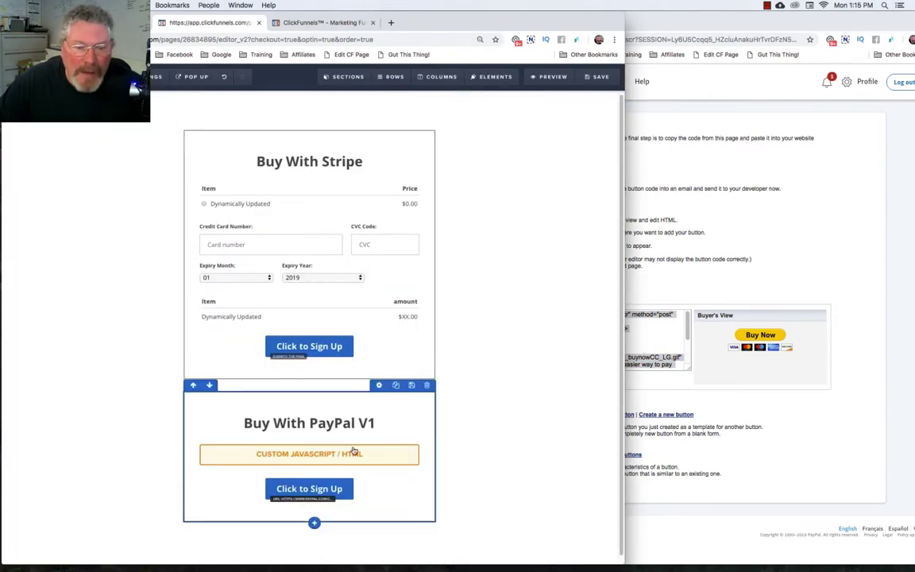
# Check the sign-up button's Go To Website URL against PayPal's email link, then save the page
pyautogui.click(305, 490)
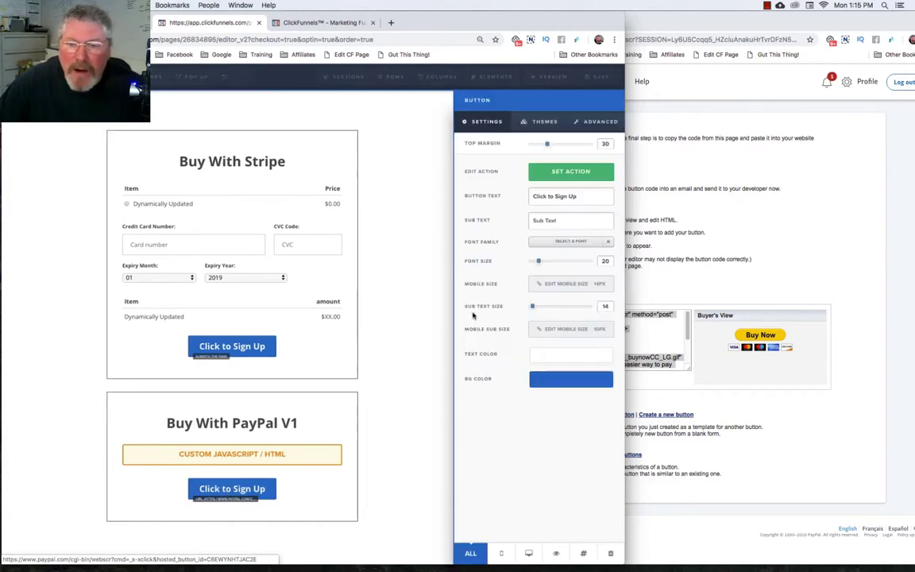
pyautogui.click(555, 172)
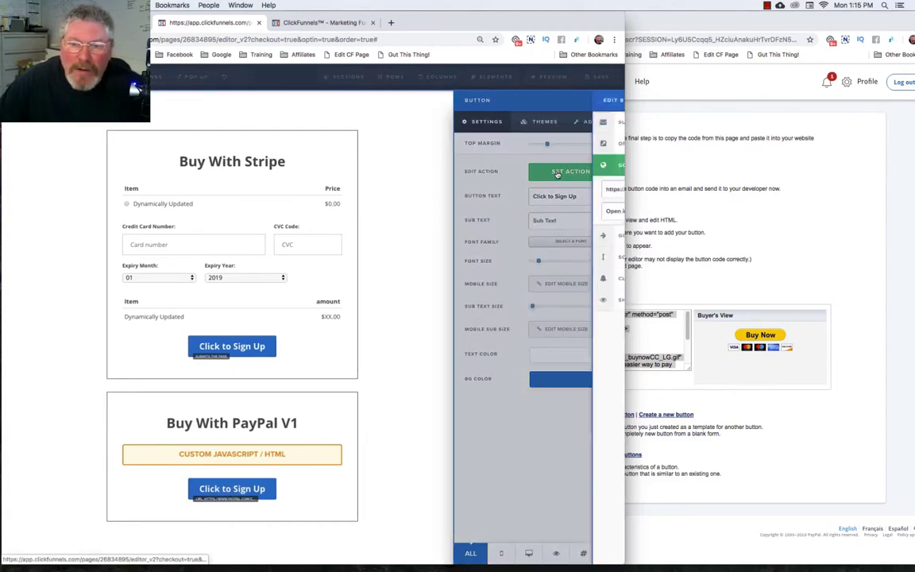
pyautogui.click(663, 213)
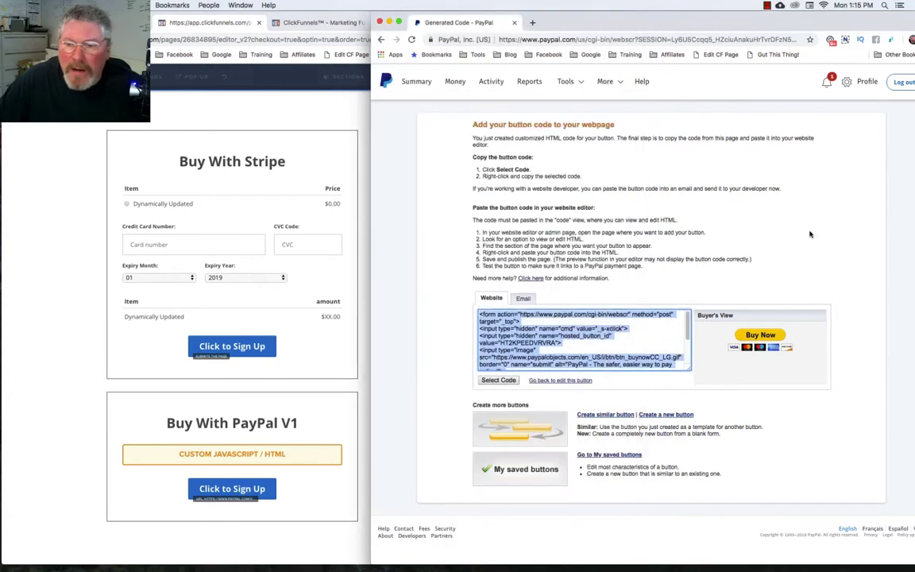
pyautogui.click(522, 299)
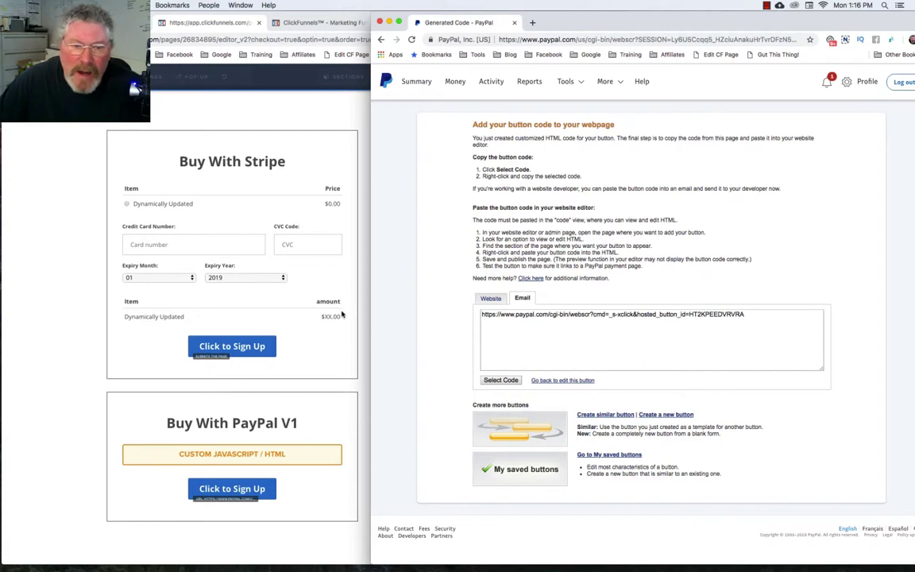
pyautogui.click(341, 345)
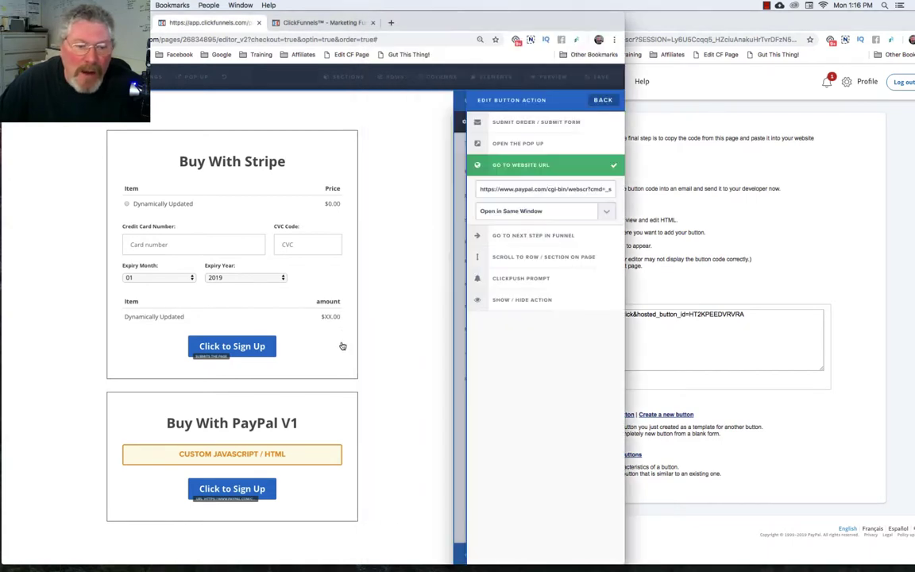
pyautogui.tripleClick(511, 189)
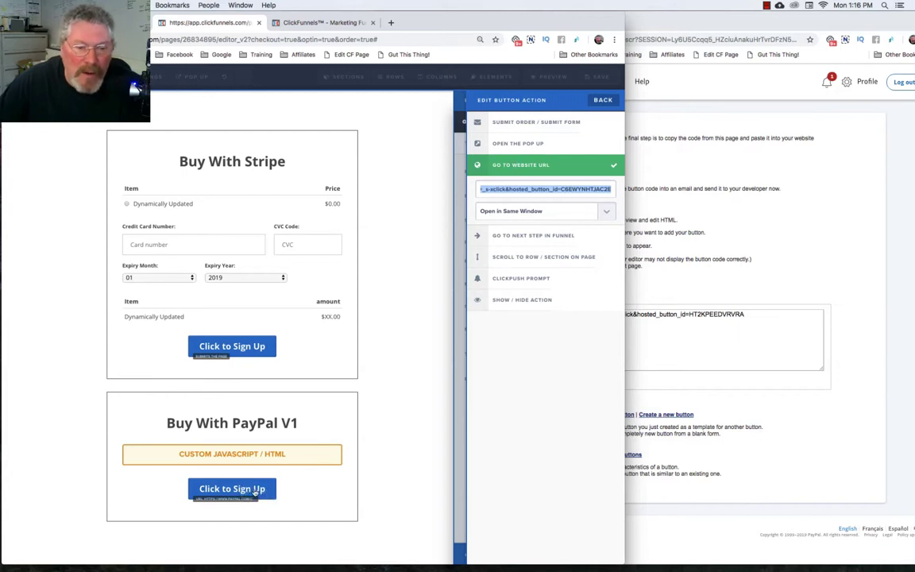
pyautogui.click(418, 310)
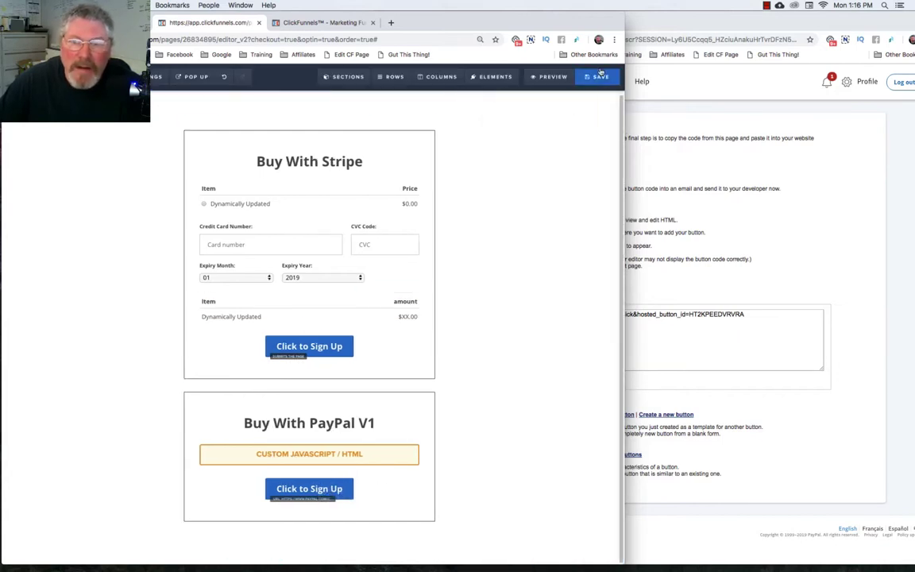
pyautogui.click(601, 78)
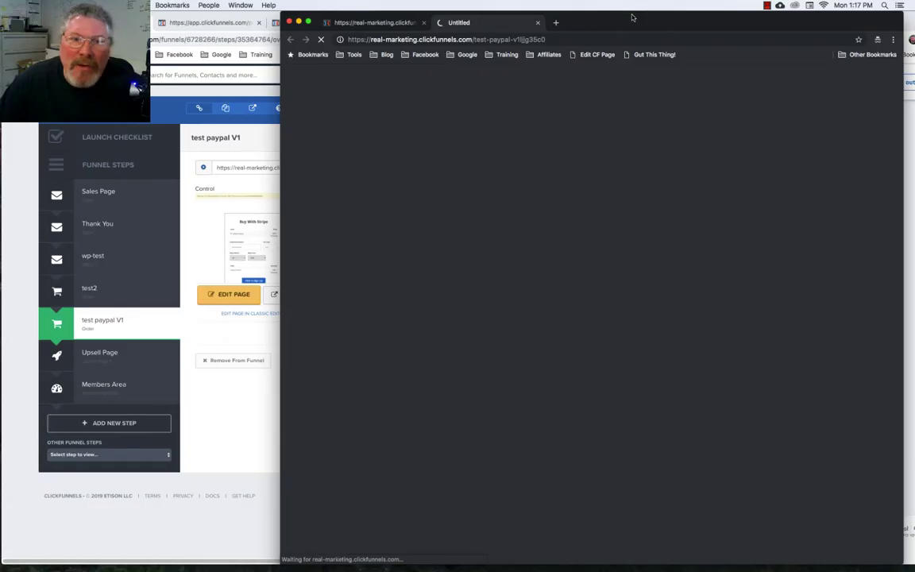
# Move the page preview window aside and open PayPal's My Saved Buttons list
pyautogui.moveTo(632, 17); pyautogui.dragTo(191, 36)
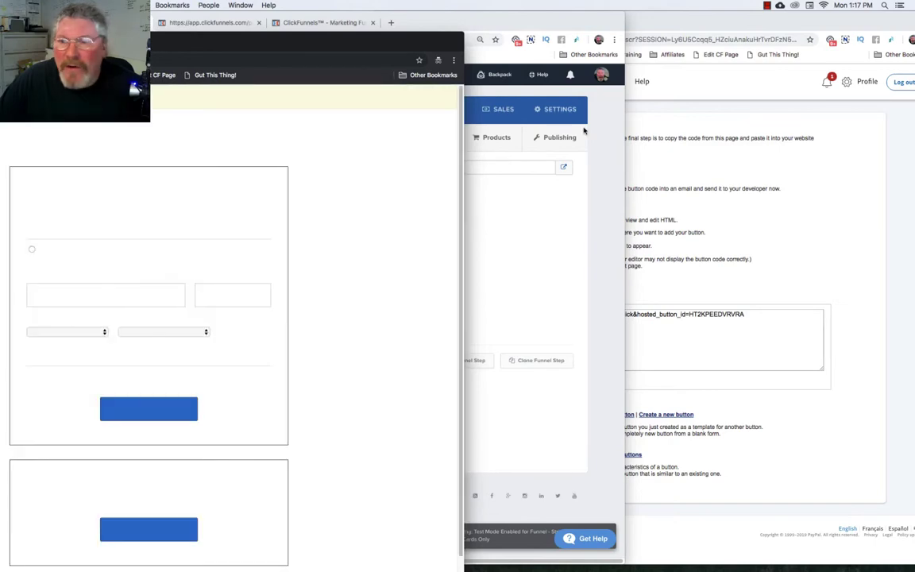
pyautogui.click(699, 152)
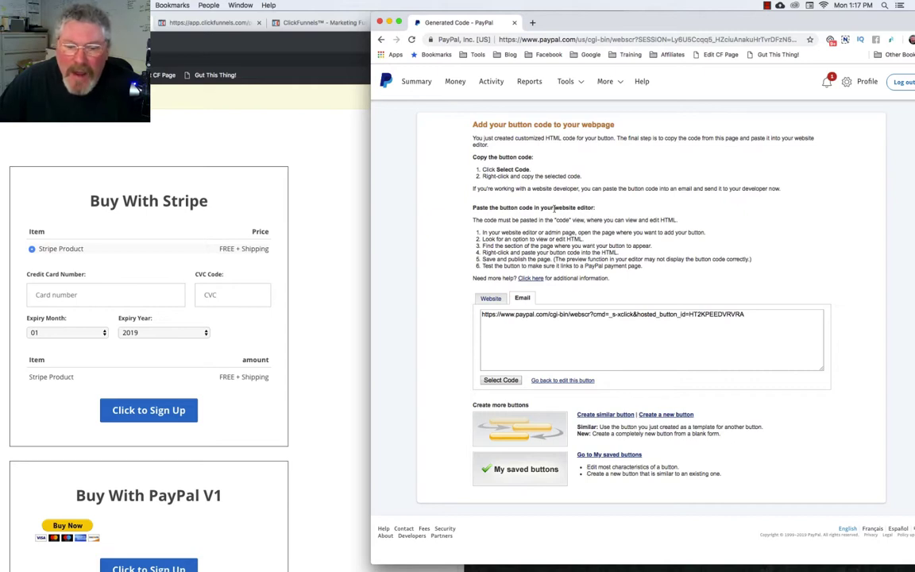
pyautogui.click(613, 457)
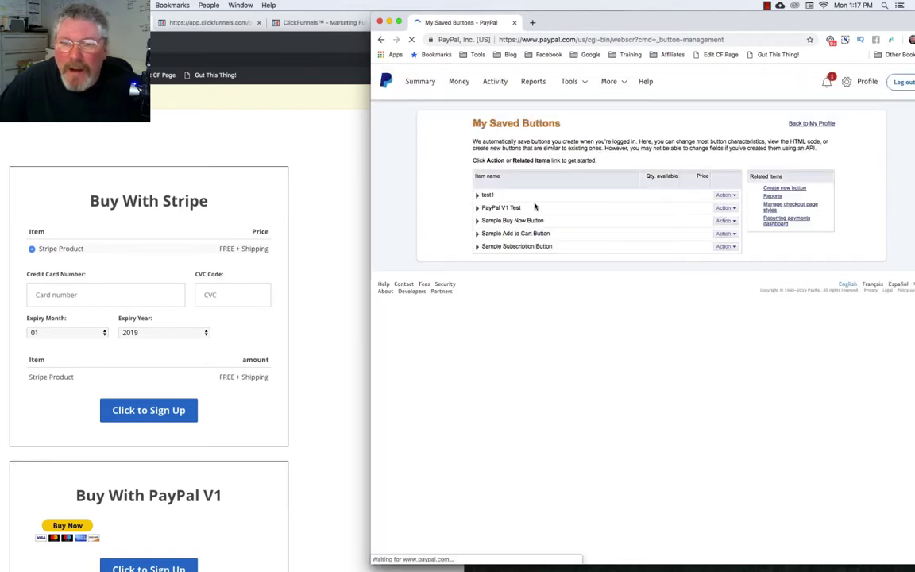
# Edit the PayPal V1 Test button and compare its Item ID with the funnel's product settings
pyautogui.click(722, 208)
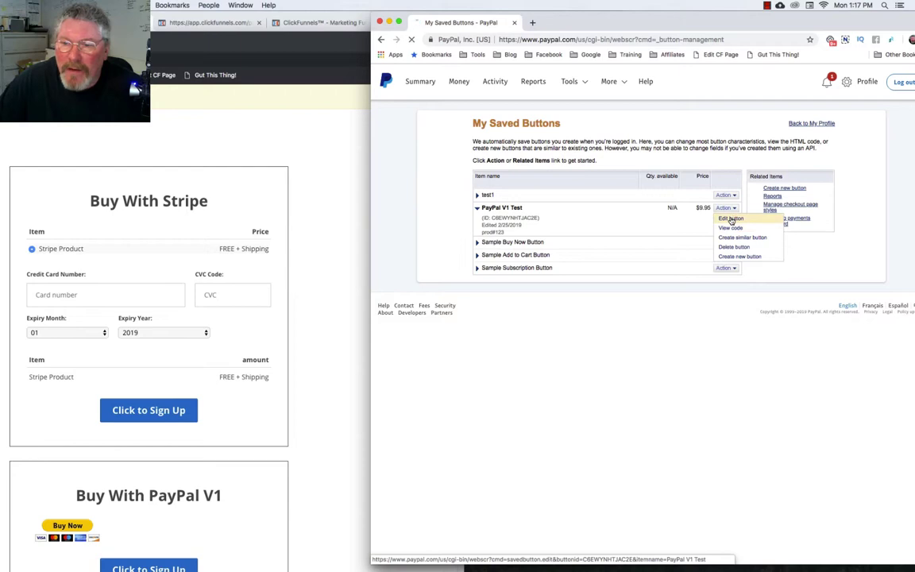
pyautogui.click(730, 219)
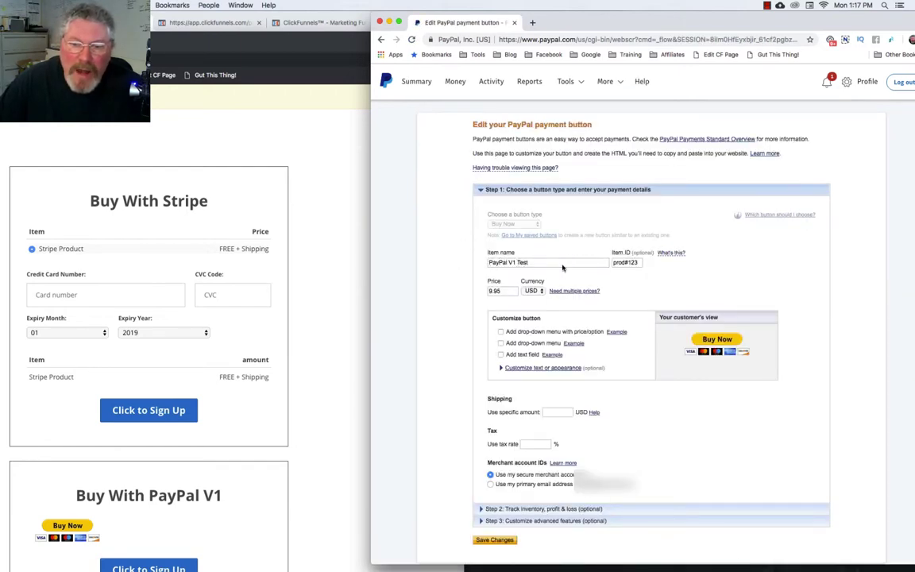
pyautogui.moveTo(613, 264); pyautogui.dragTo(627, 263)
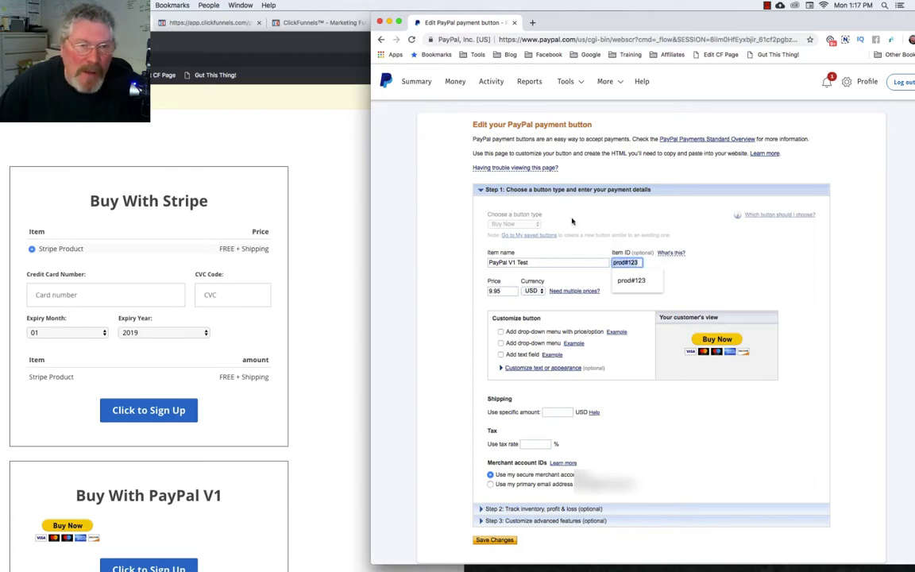
pyautogui.moveTo(210, 37); pyautogui.dragTo(383, 208)
pyautogui.moveTo(477, 213); pyautogui.dragTo(728, 418)
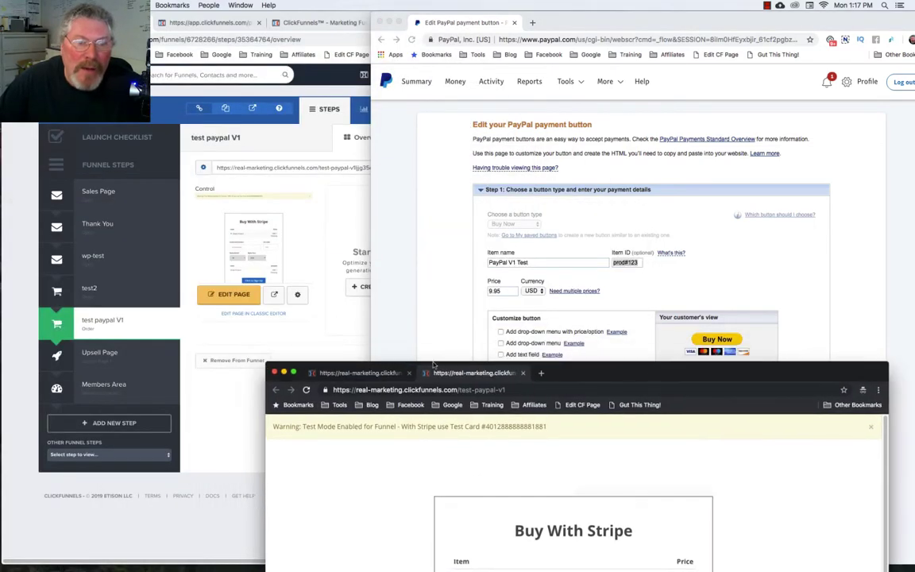
pyautogui.click(229, 383)
pyautogui.click(556, 114)
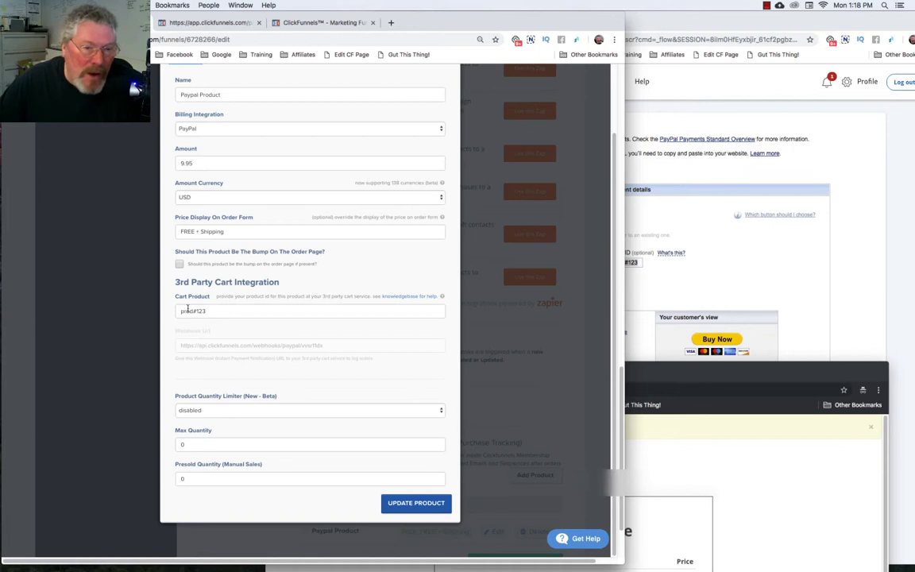
pyautogui.click(682, 269)
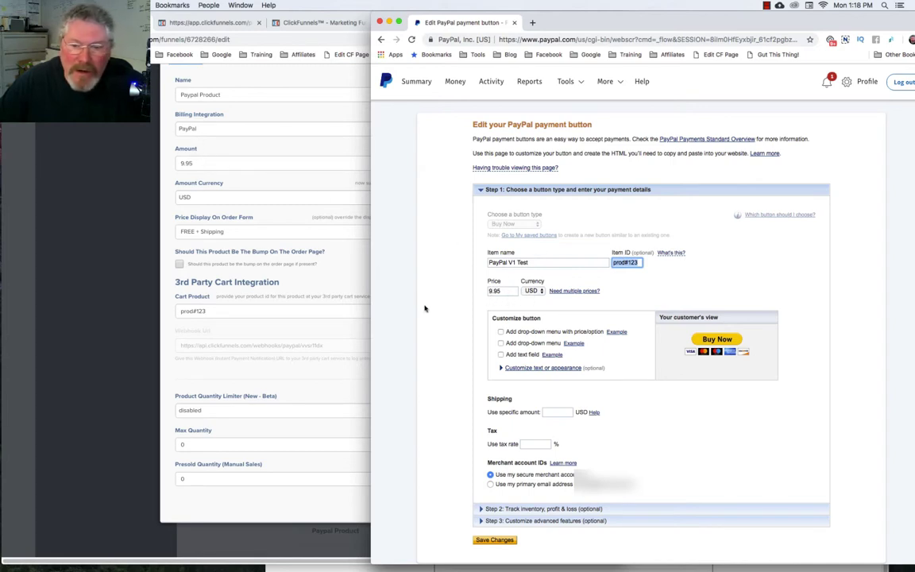
# Expand the button's Step 3 advanced features and save the changes
pyautogui.scroll(-5, 449, 321)
pyautogui.click(488, 225)
pyautogui.scroll(-5, 469, 270)
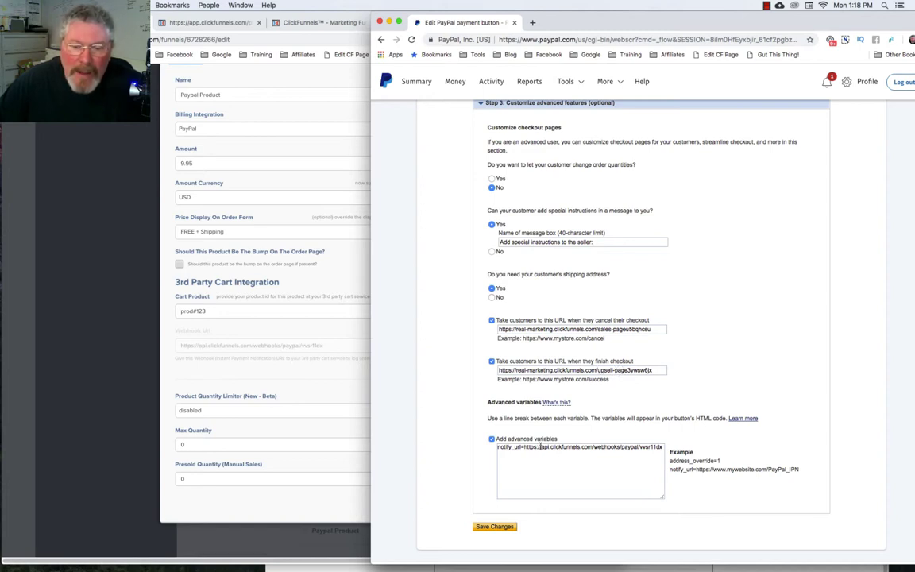
pyautogui.click(494, 526)
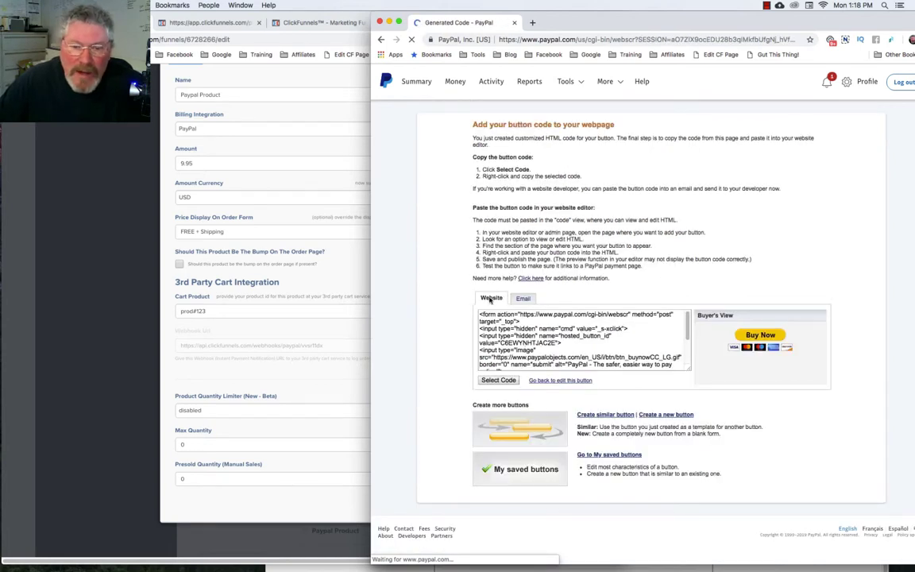
# Show the PayPal button's email-link code on the generated code page
pyautogui.click(523, 298)
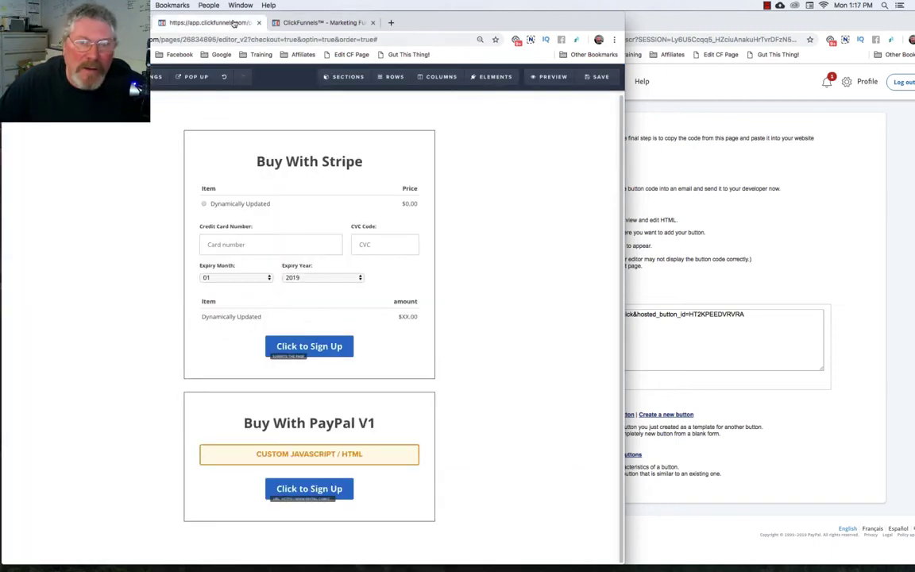
# Open the live test paypal V1 order page in an incognito window
pyautogui.press('super+bracketleft')
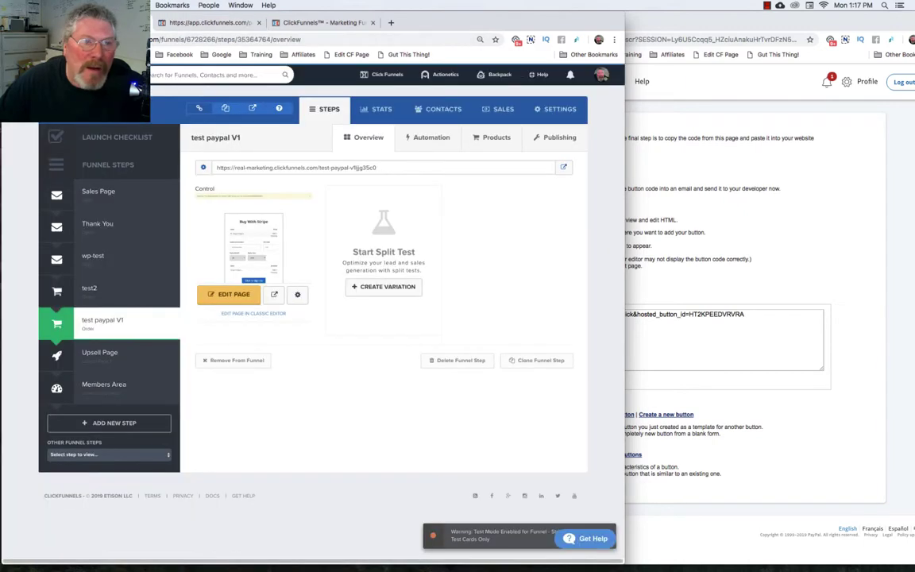
pyautogui.rightClick(563, 169)
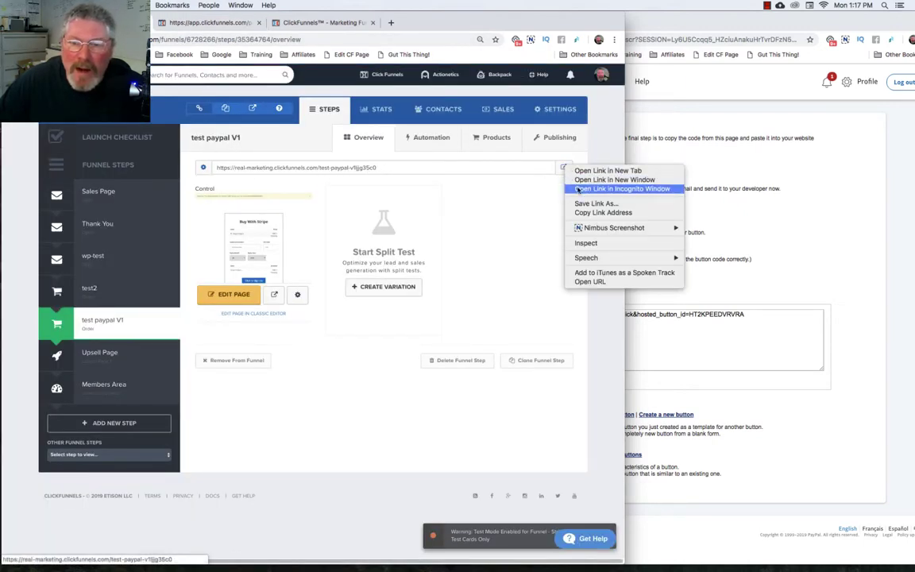
pyautogui.click(587, 190)
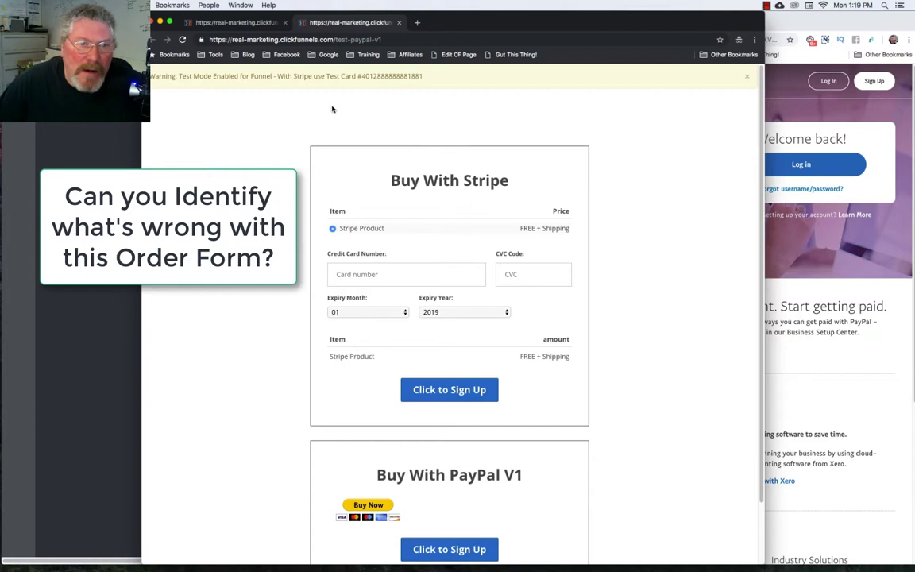
# Submit the Stripe form with the test card number, CVC 444 and expiry year 2023
pyautogui.moveTo(361, 76); pyautogui.dragTo(426, 80)
pyautogui.press('super+c')
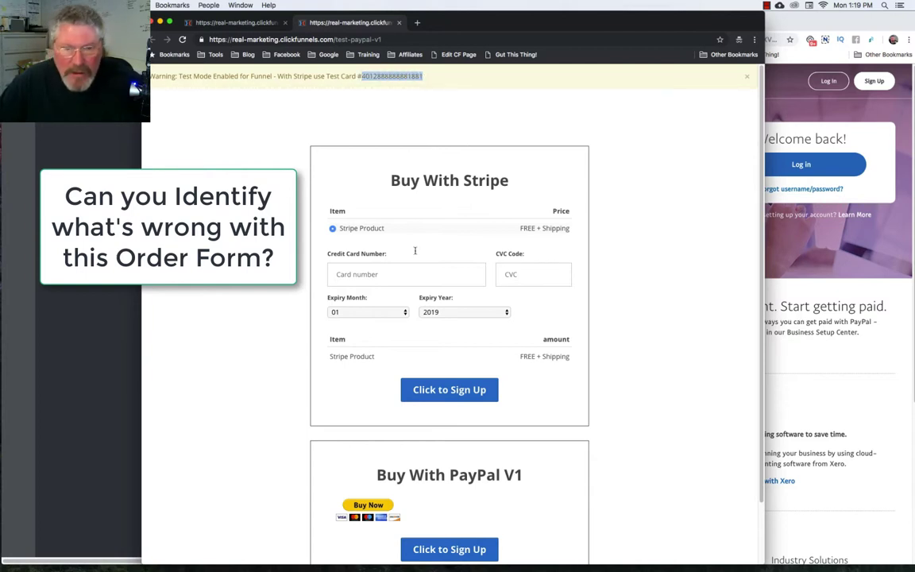
pyautogui.click(390, 274)
pyautogui.press('super+v')
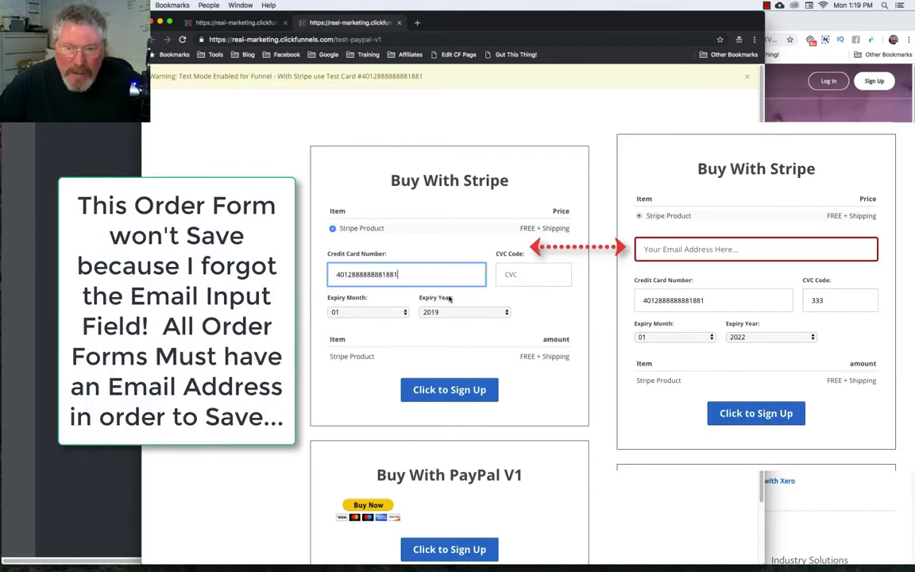
pyautogui.click(517, 277)
pyautogui.write('44')
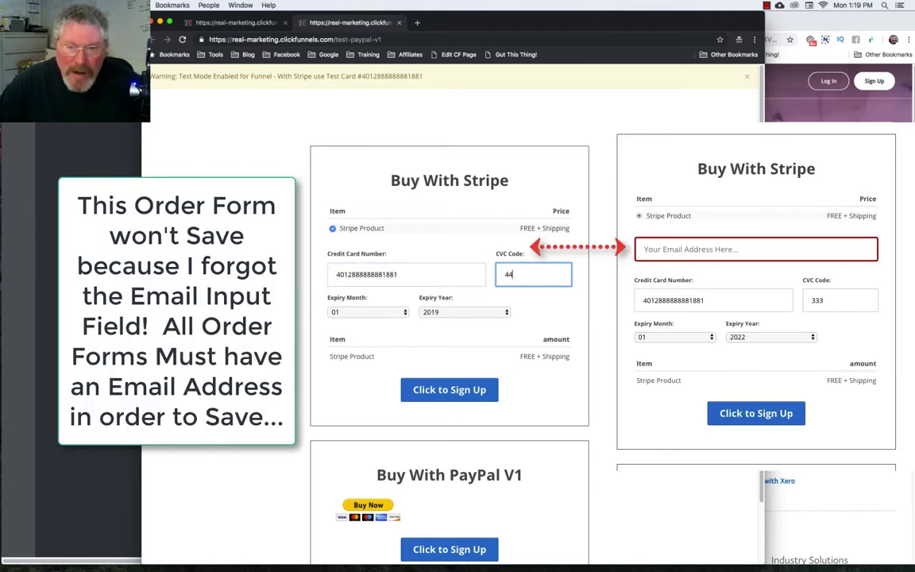
pyautogui.write('4')
pyautogui.click(464, 311)
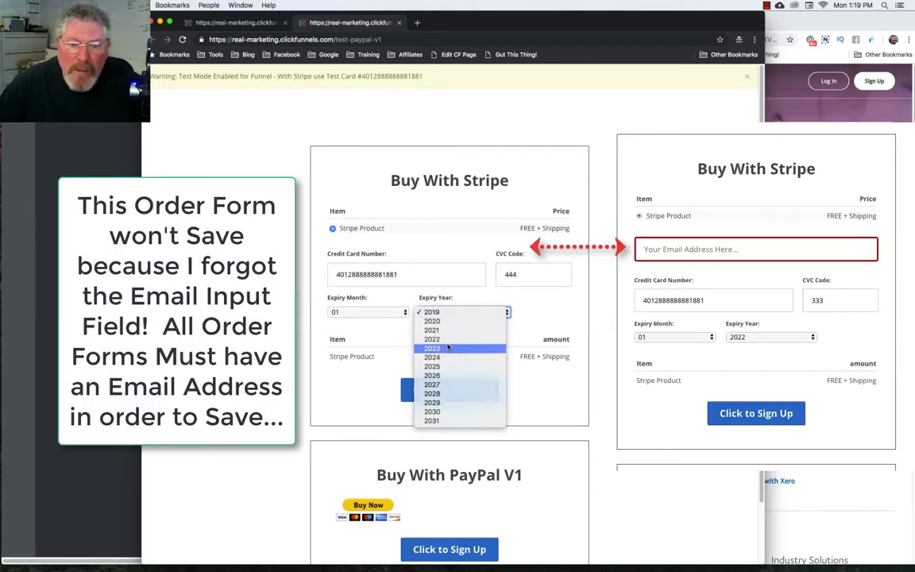
pyautogui.click(457, 314)
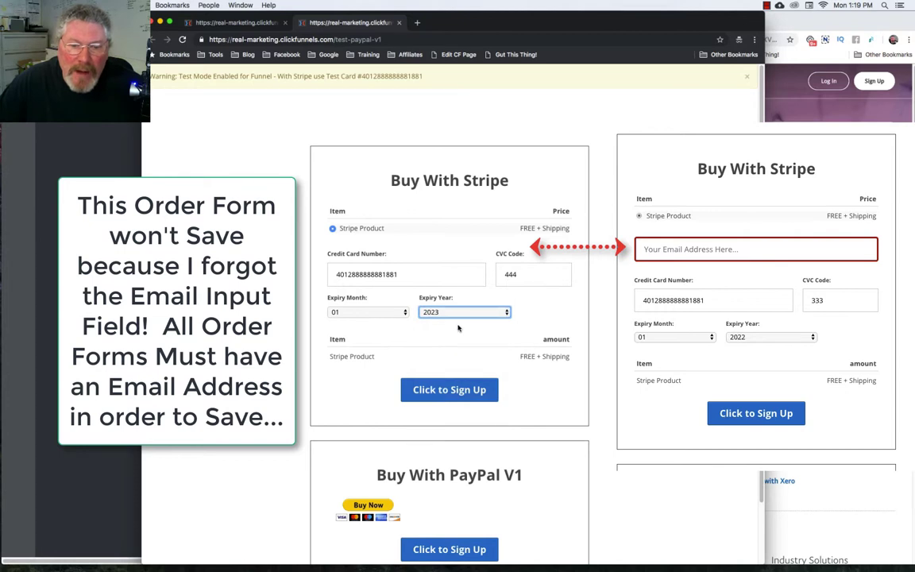
pyautogui.click(436, 390)
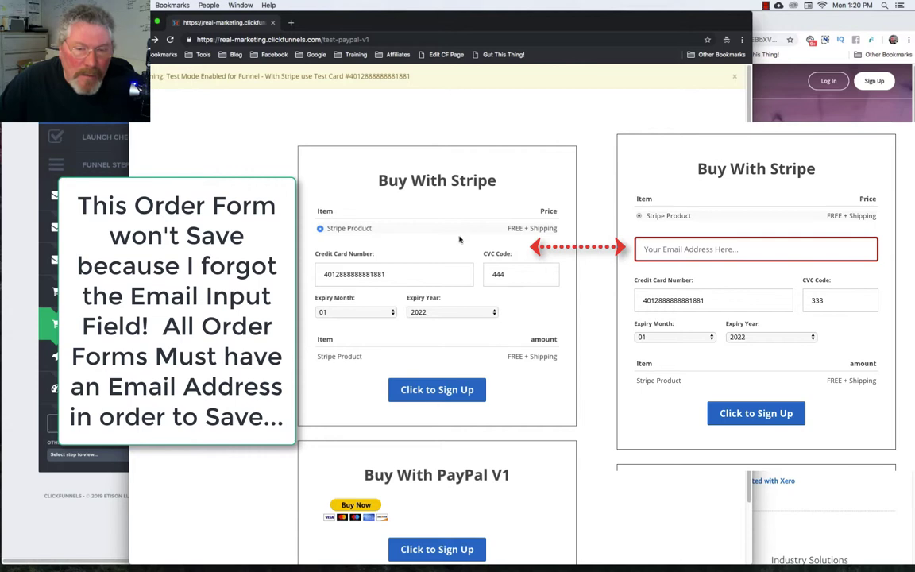
pyautogui.scroll(-3, 624, 221)
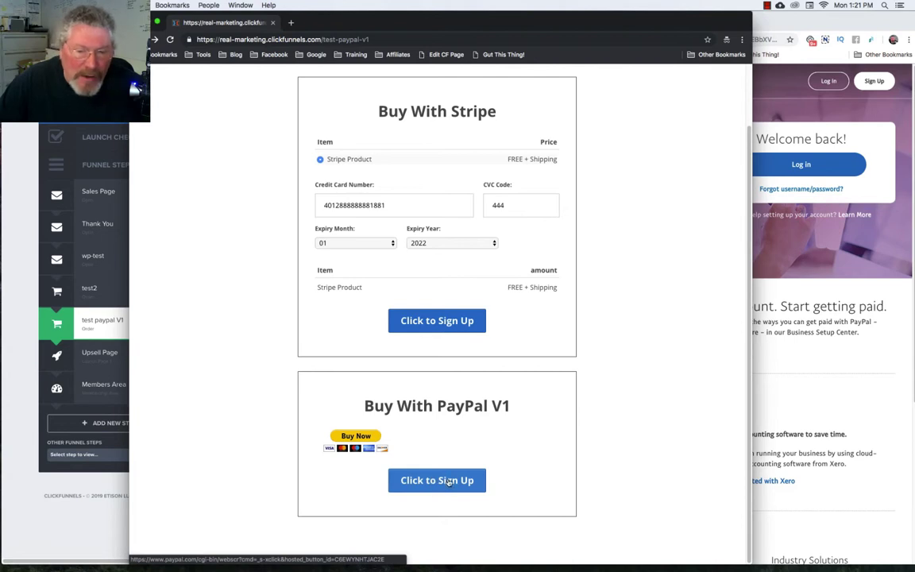
# Start the $9.95 PayPal checkout from Buy Now, review it, and go back to the order page
pyautogui.click(363, 438)
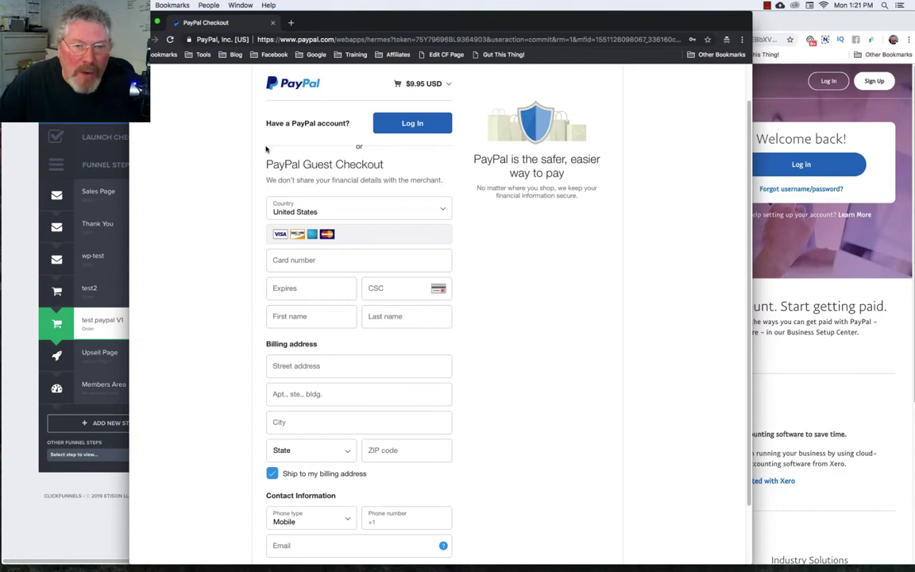
pyautogui.scroll(-2, 332, 262)
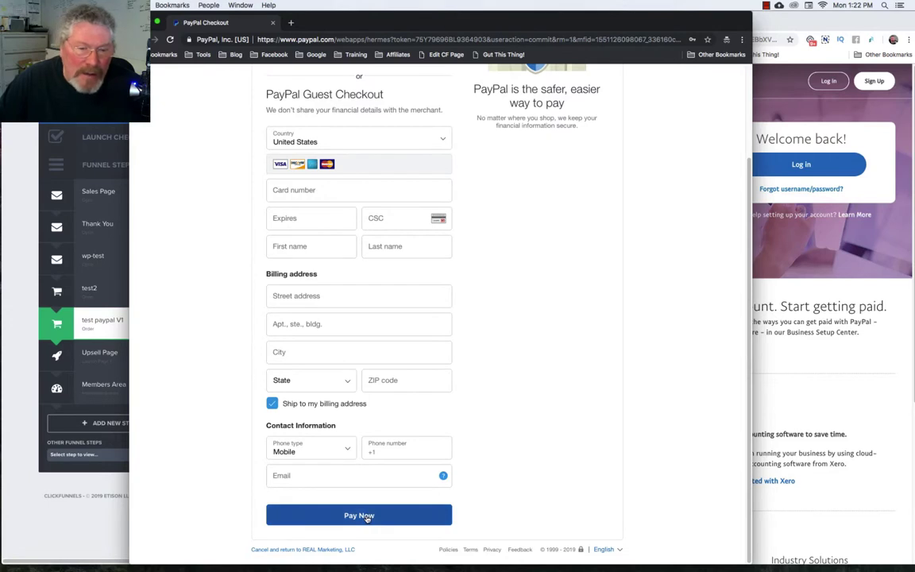
pyautogui.scroll(3, 370, 286)
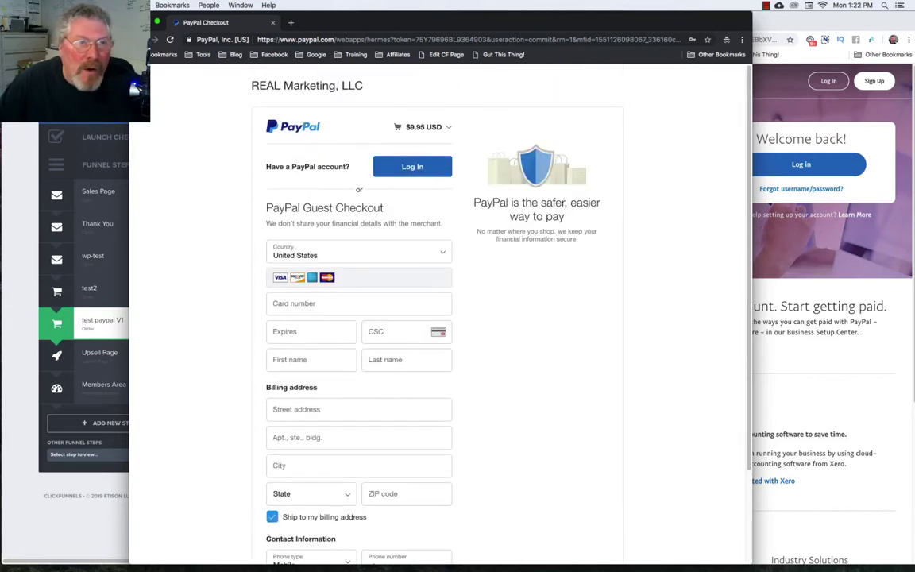
pyautogui.click(155, 39)
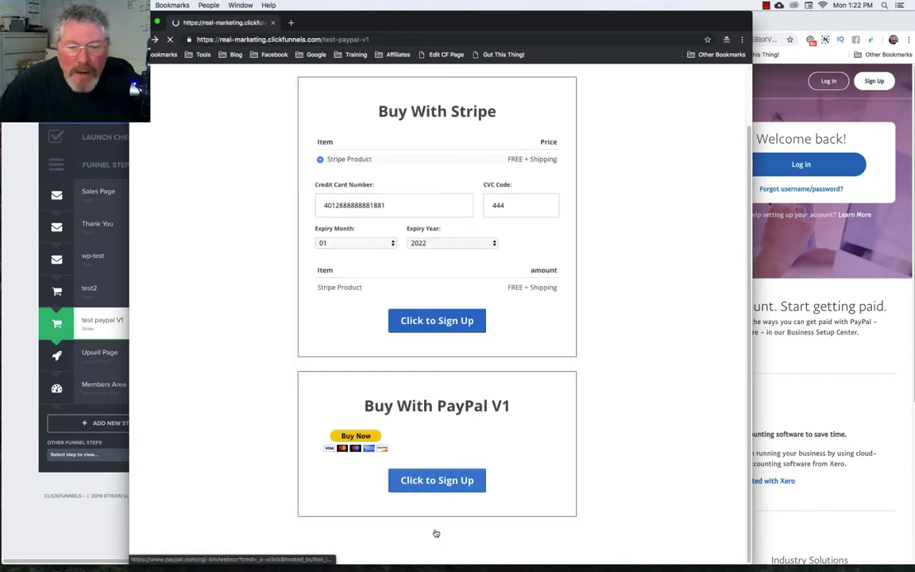
# Restart the Buy Now checkout and sign in with a PayPal account to pay
pyautogui.click(404, 482)
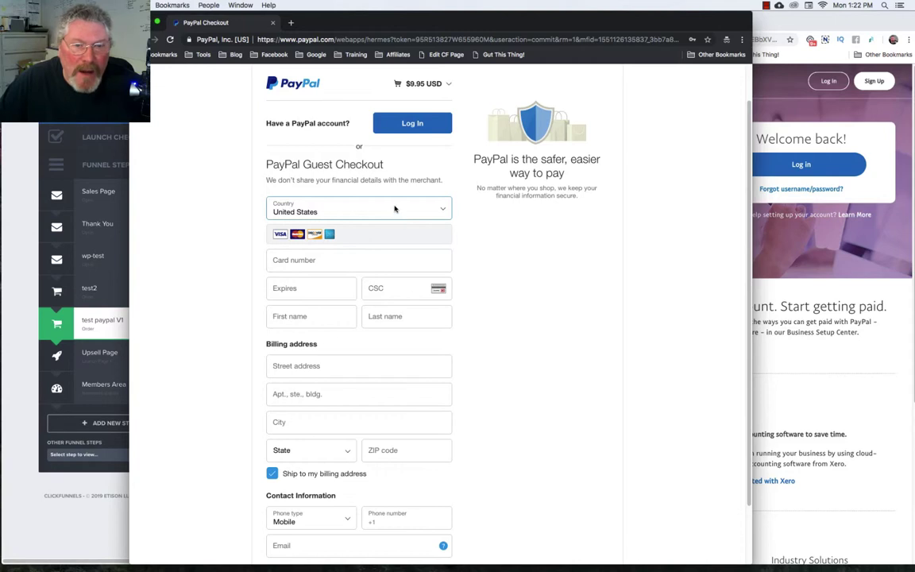
pyautogui.click(411, 123)
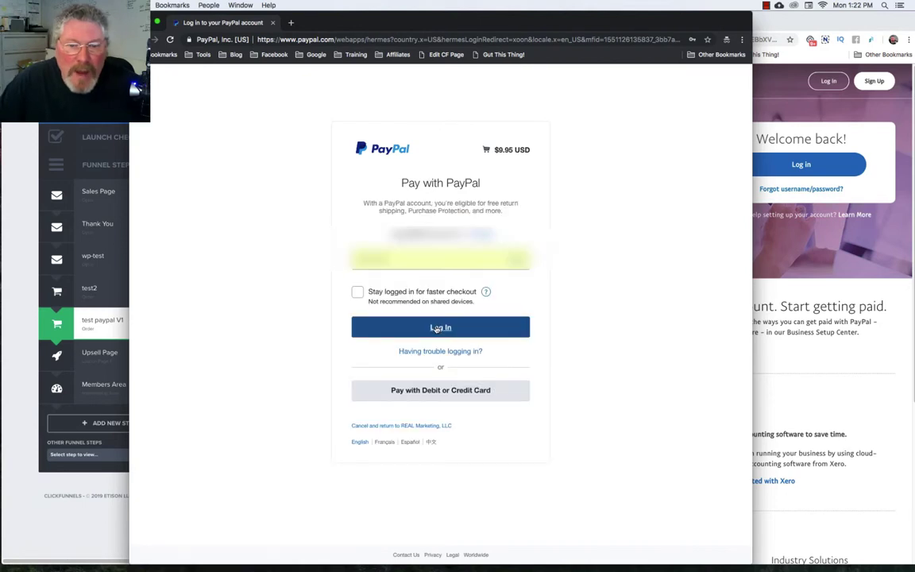
pyautogui.click(435, 327)
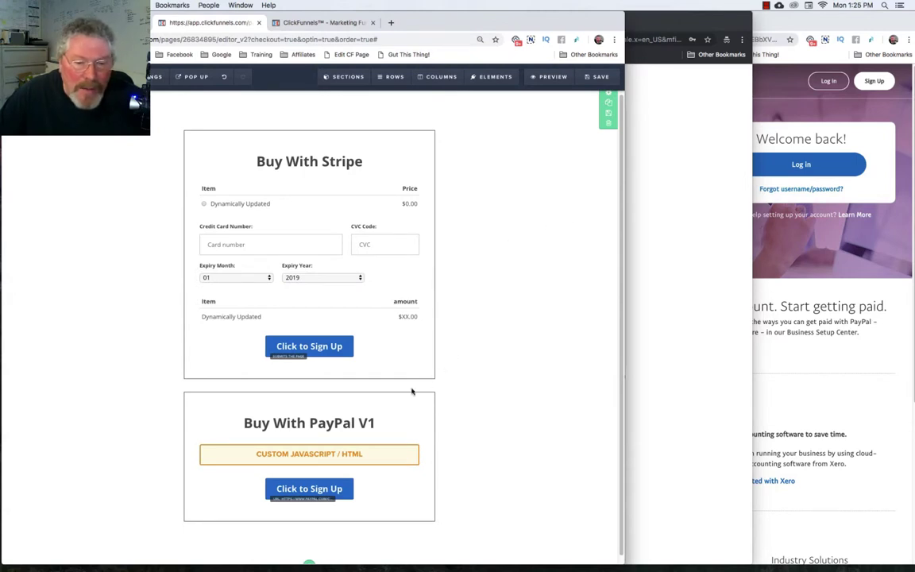
# Move style="text-align: center" into the PayPal <form> tag, delete leftover line 13, and save
pyautogui.click(339, 457)
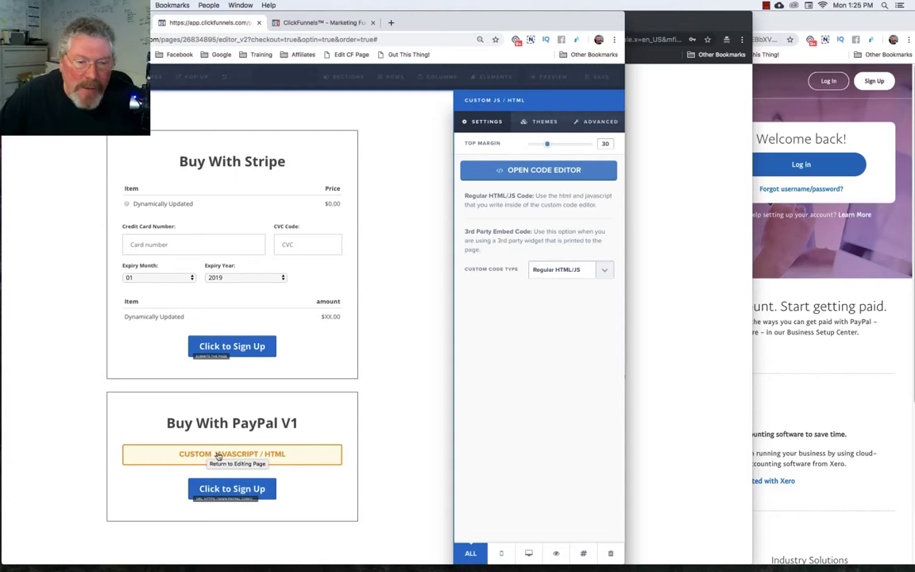
pyautogui.click(540, 171)
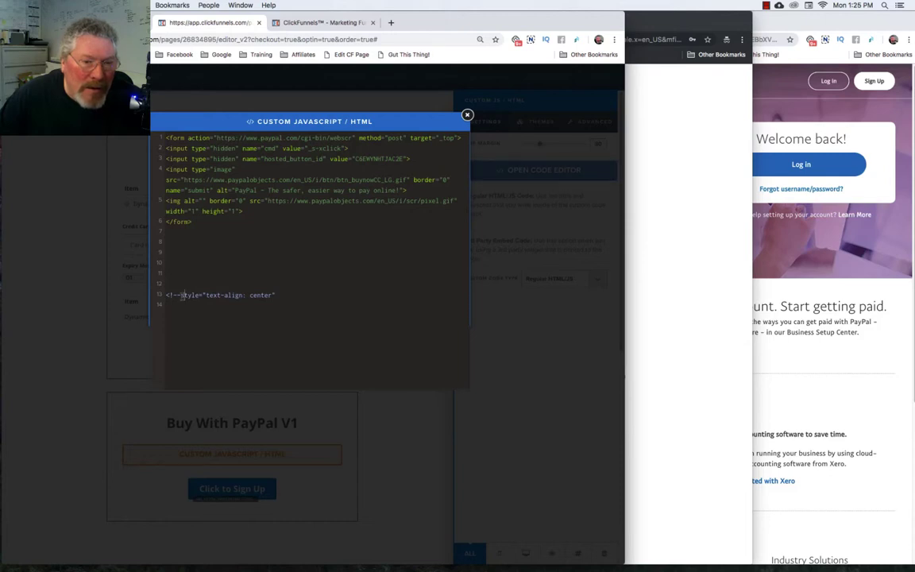
pyautogui.press('BackSpace')
pyautogui.press('BackSpace')
pyautogui.press('BackSpace')
pyautogui.press('BackSpace')
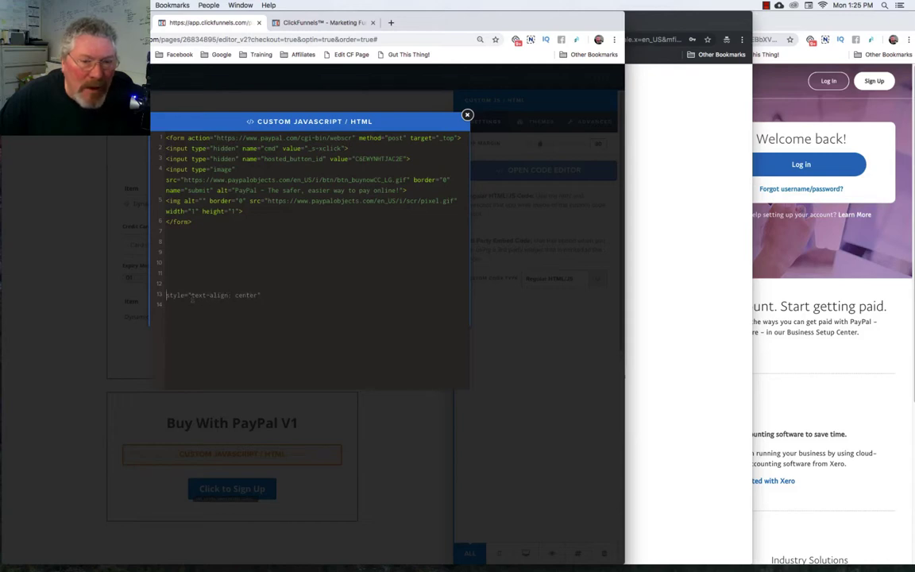
pyautogui.moveTo(167, 295); pyautogui.dragTo(265, 295)
pyautogui.press('super+c')
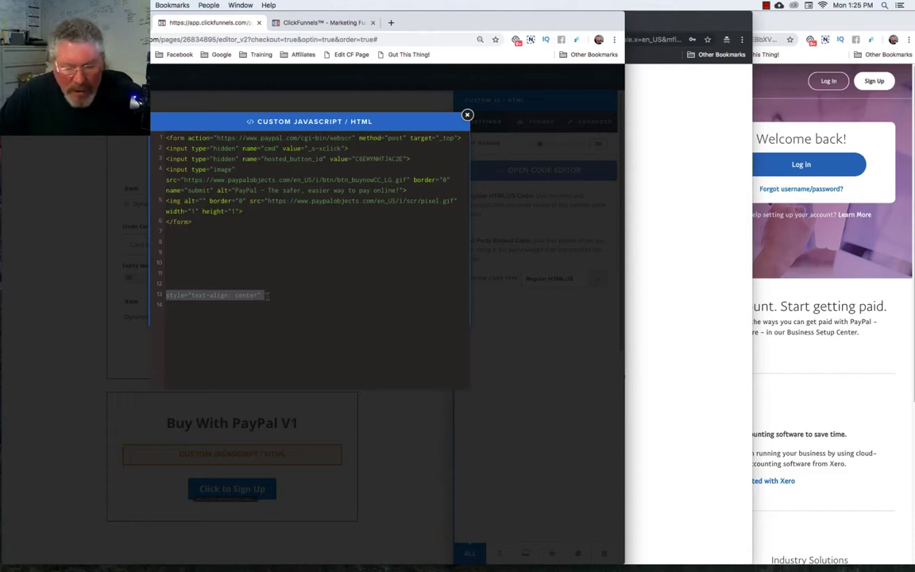
pyautogui.click(187, 138)
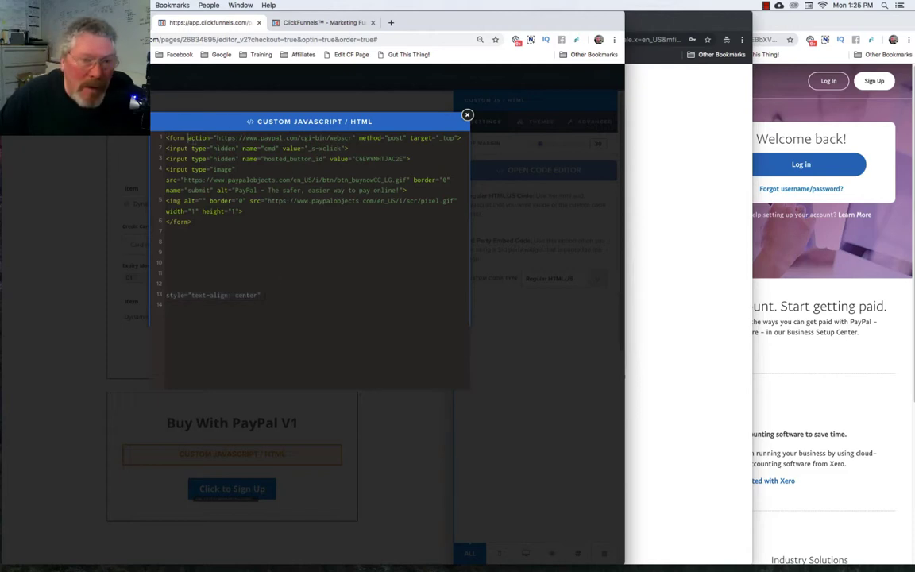
pyautogui.press('super+v')
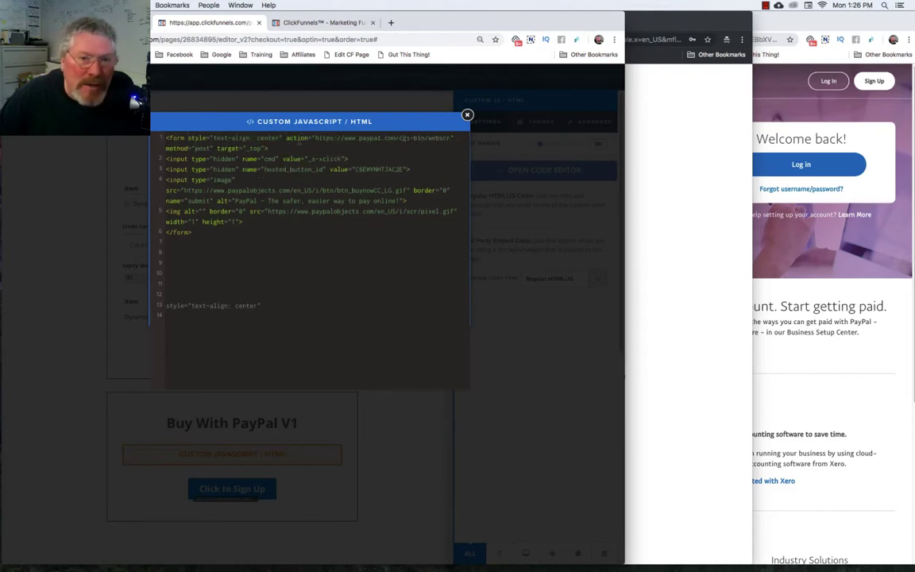
pyautogui.moveTo(270, 305); pyautogui.dragTo(161, 308)
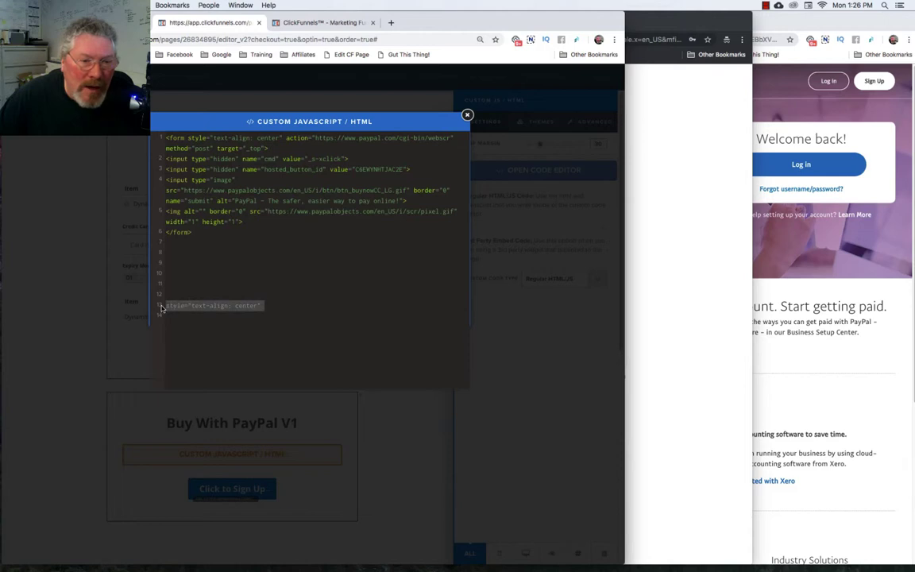
pyautogui.press('BackSpace')
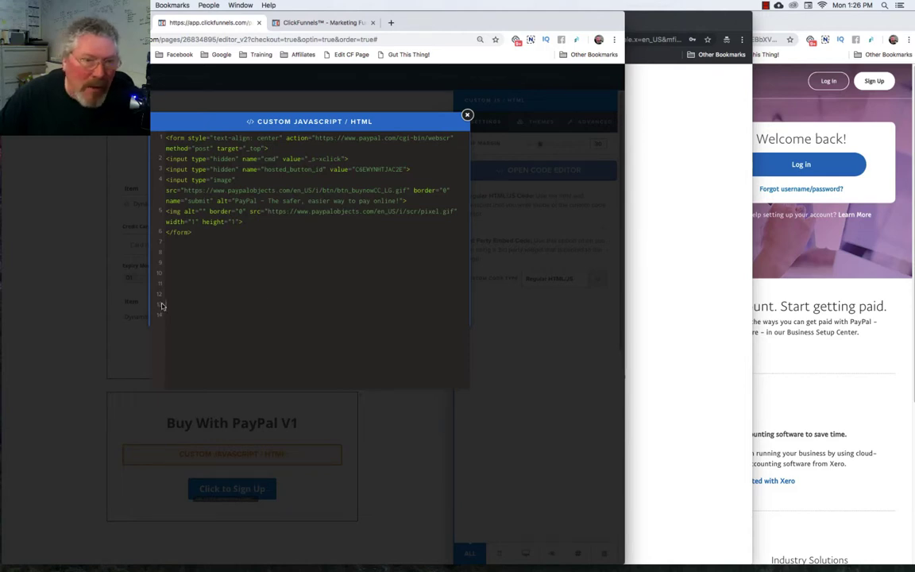
pyautogui.click(467, 114)
pyautogui.click(584, 77)
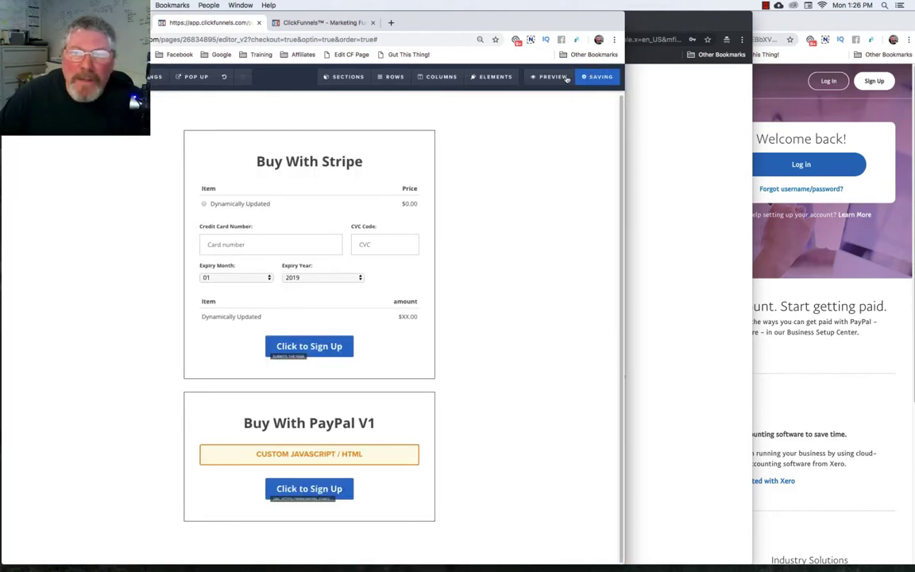
# Preview the saved order page, then bring PayPal's Tools window to the front
pyautogui.click(549, 77)
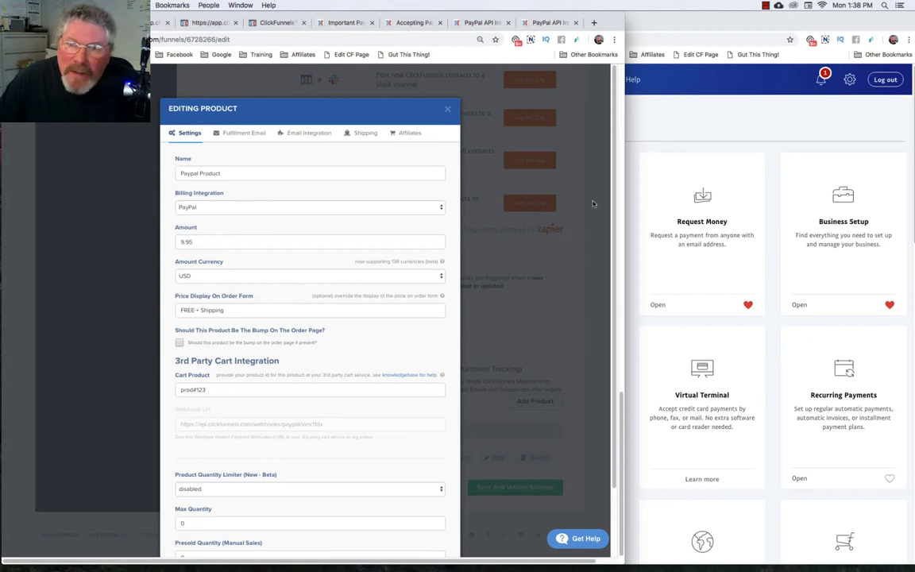
pyautogui.click(702, 123)
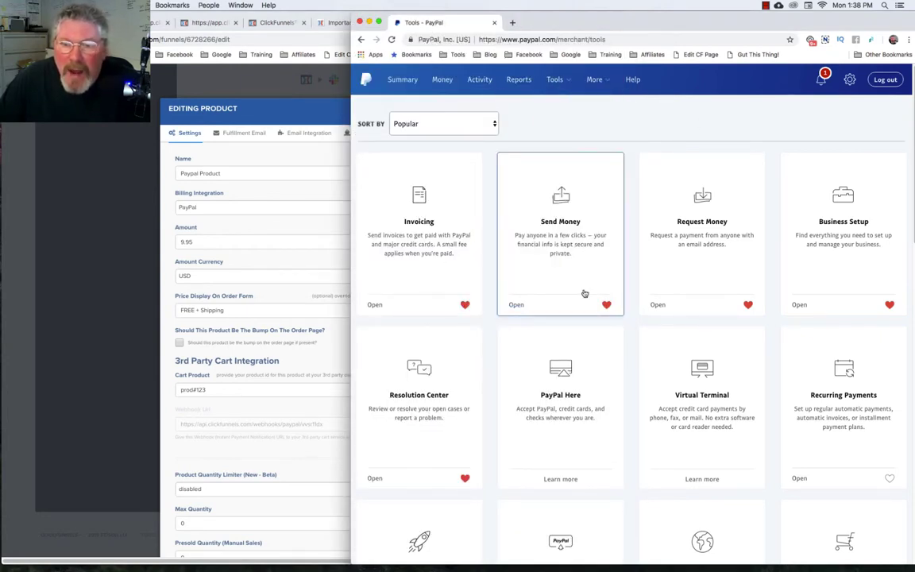
# Start a new Subscribe payment button from PayPal's All Tools buttons page
pyautogui.click(554, 79)
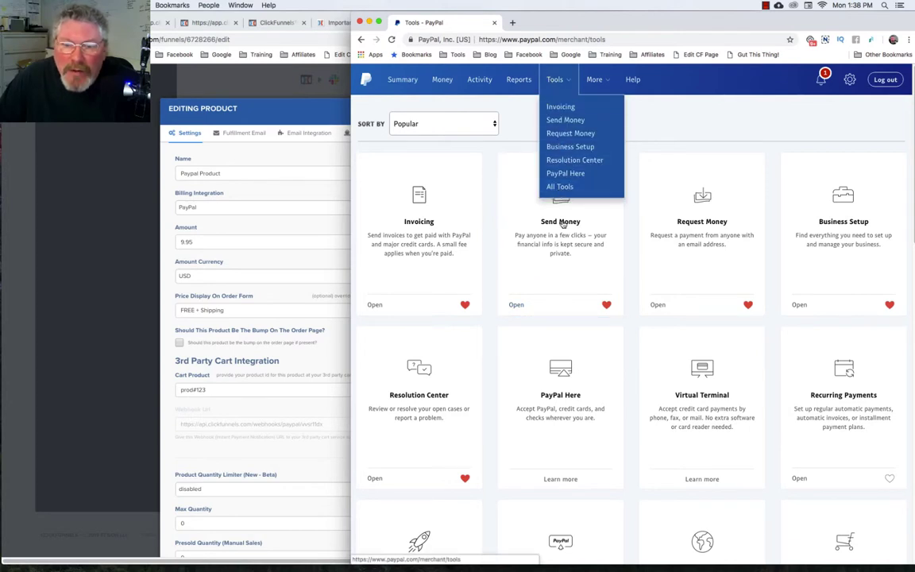
pyautogui.scroll(-4, 573, 270)
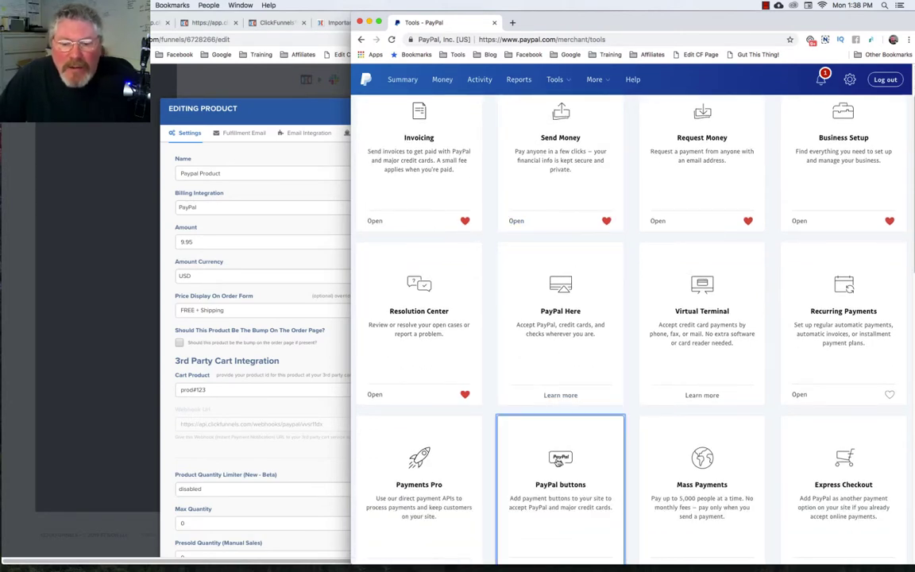
pyautogui.click(561, 449)
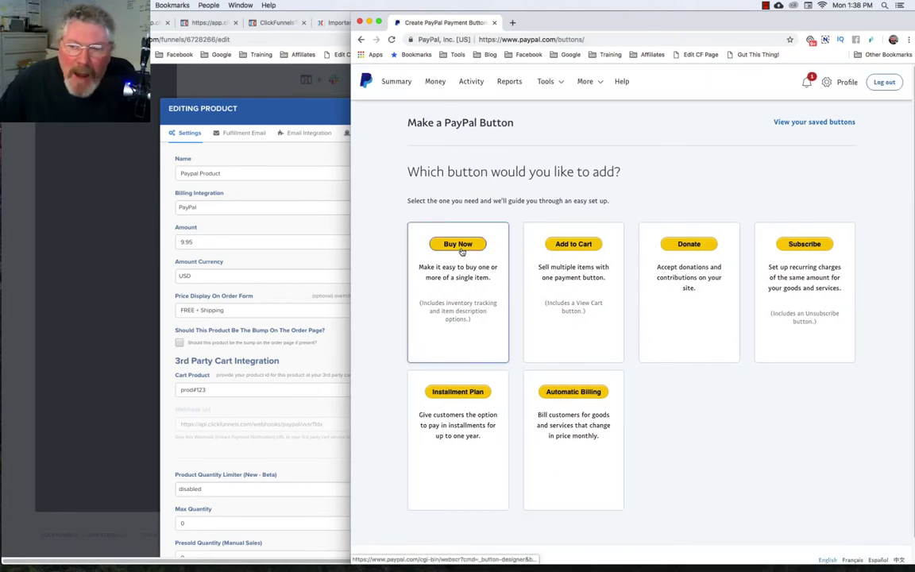
pyautogui.click(805, 245)
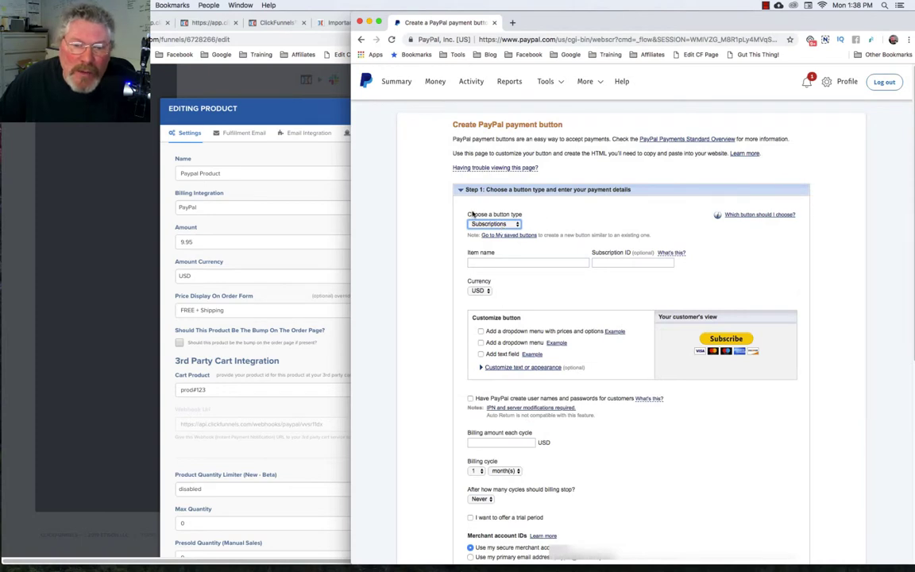
pyautogui.click(468, 260)
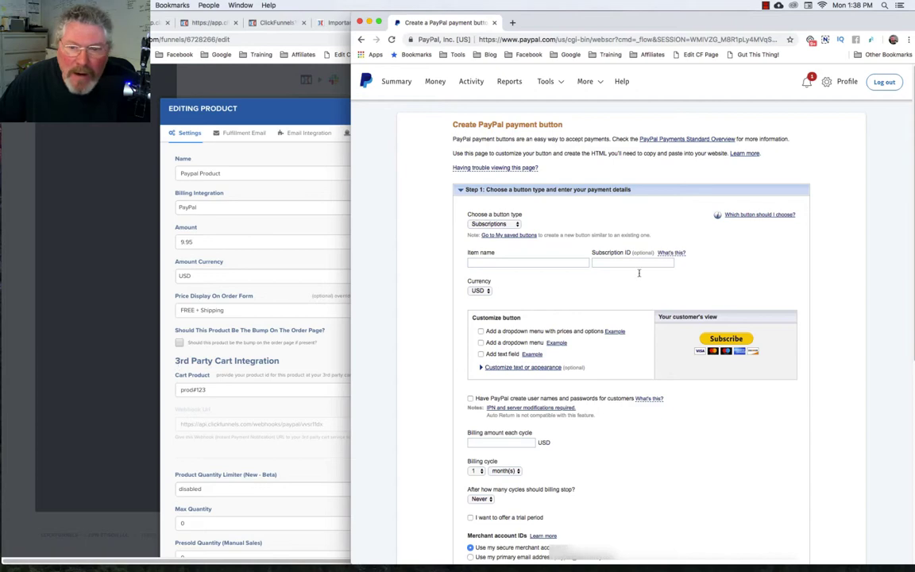
# Expand Step 3's advanced checkout features, then return to the Important PayPal Notes article
pyautogui.scroll(-1, 421, 354)
pyautogui.scroll(-5, 421, 355)
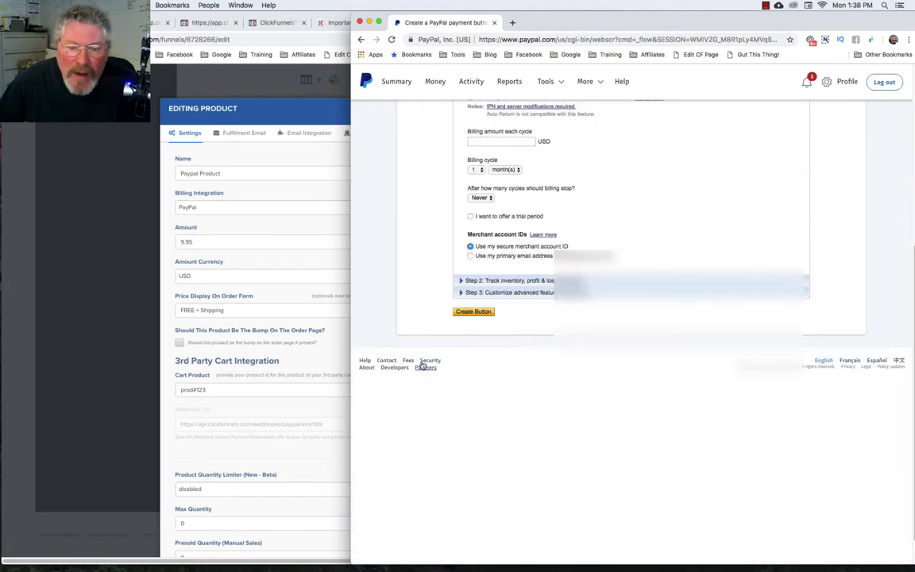
pyautogui.click(516, 295)
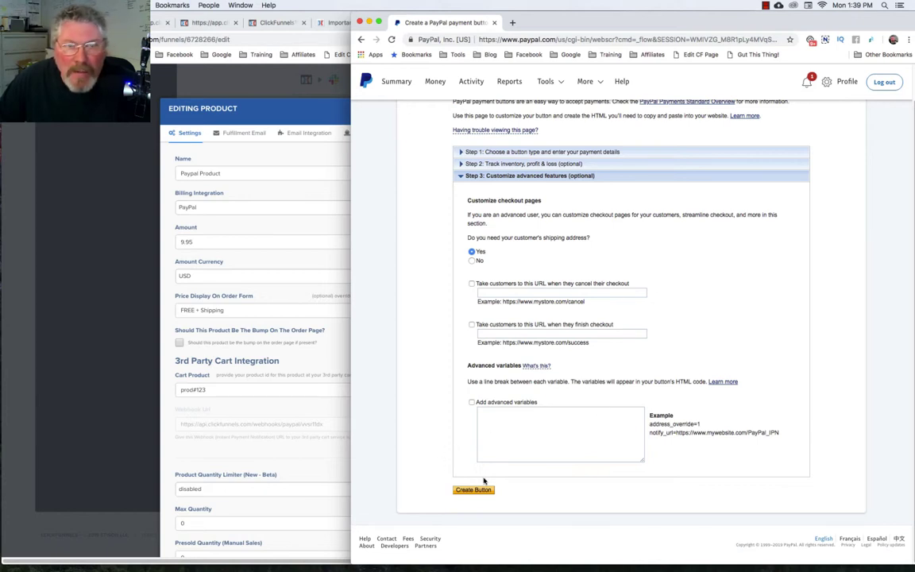
pyautogui.click(333, 23)
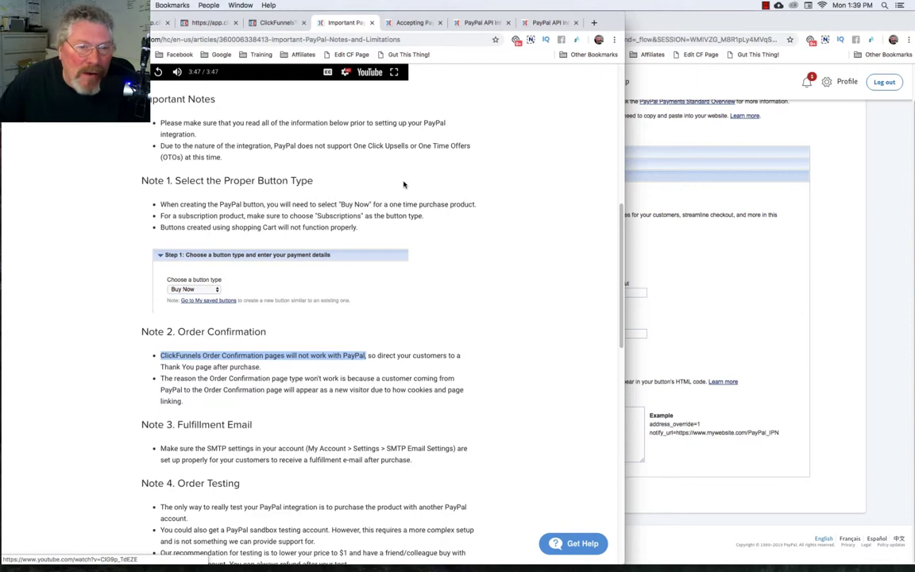
pyautogui.click(275, 146)
pyautogui.moveTo(274, 146); pyautogui.dragTo(222, 158)
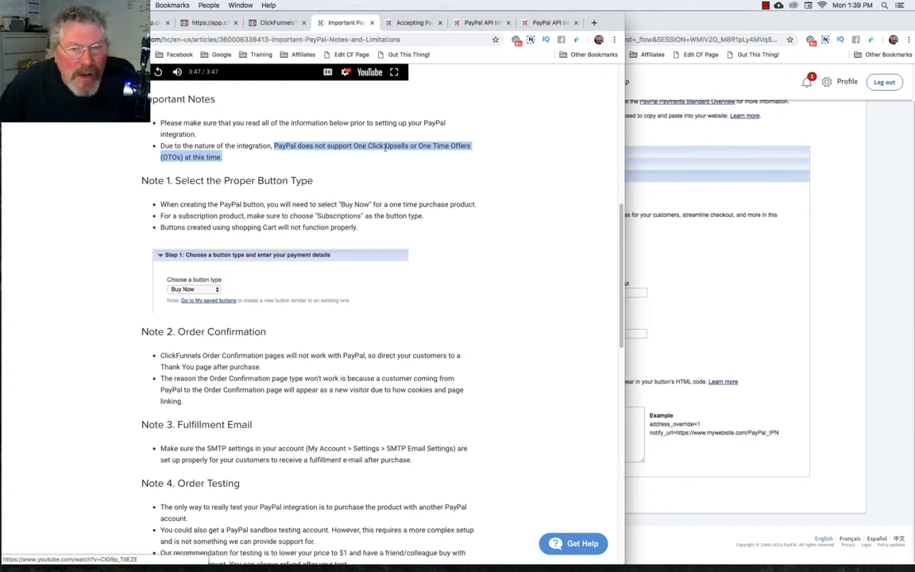
pyautogui.scroll(-1, 434, 262)
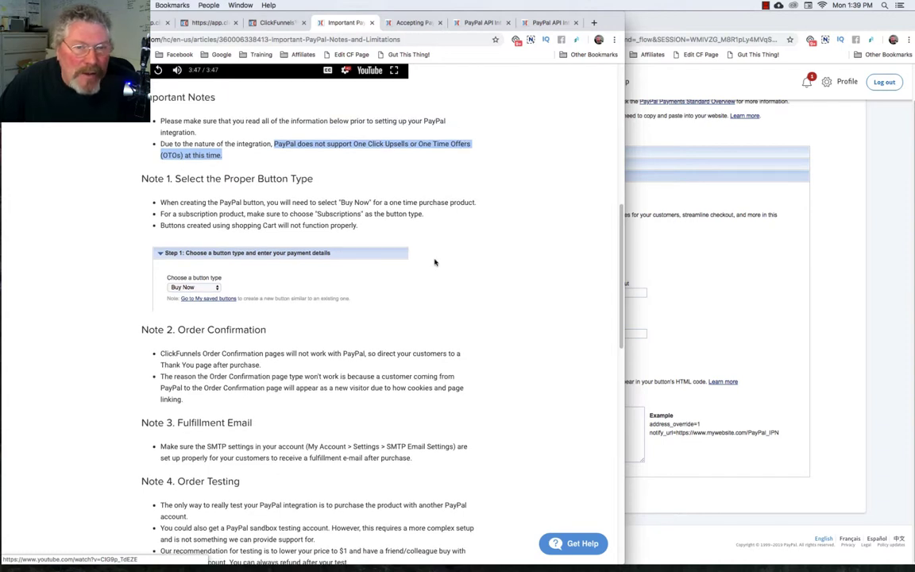
pyautogui.scroll(-3, 432, 262)
pyautogui.moveTo(261, 336); pyautogui.dragTo(161, 325)
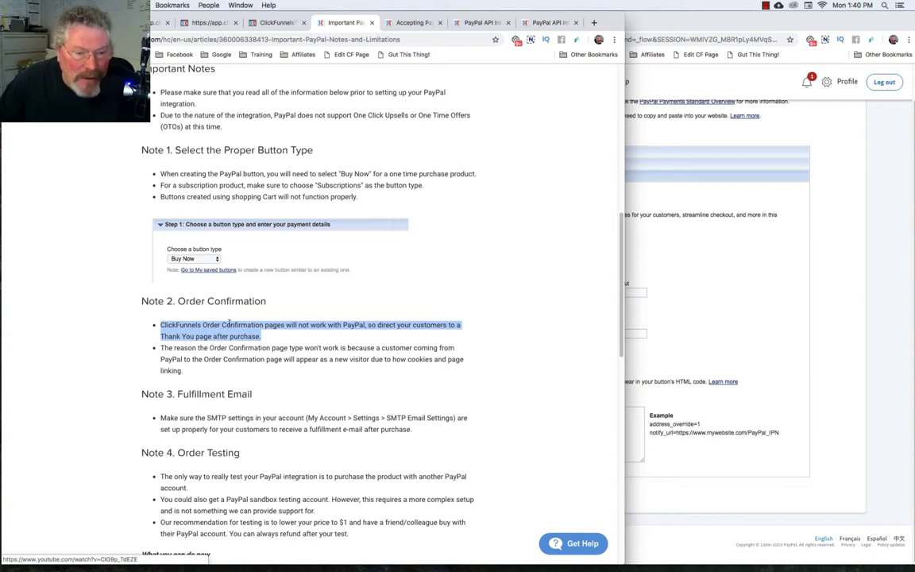
pyautogui.scroll(-2, 229, 323)
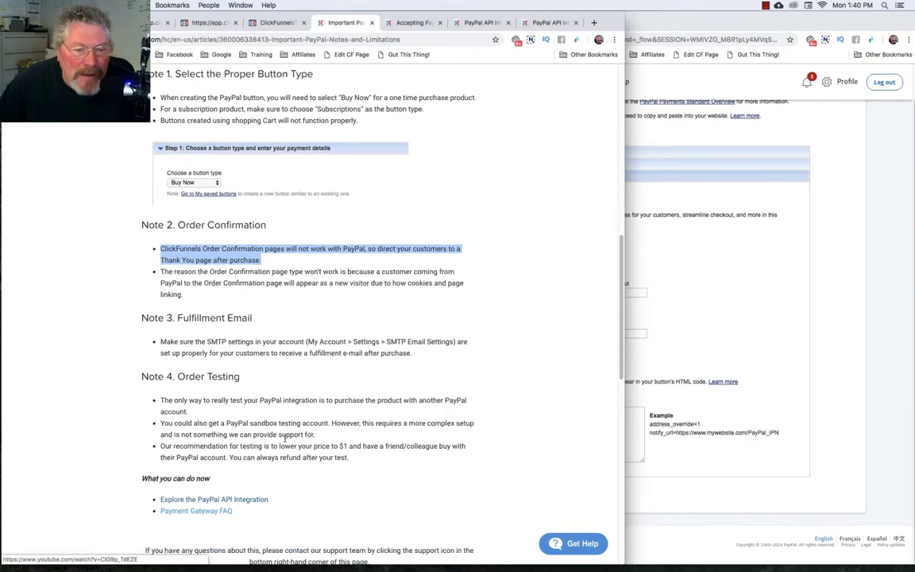
pyautogui.moveTo(348, 459); pyautogui.dragTo(162, 400)
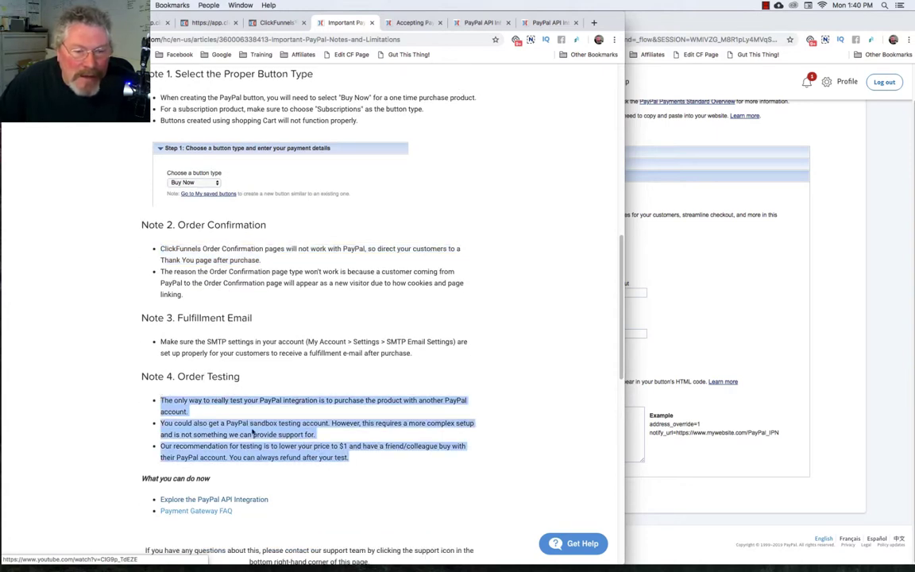